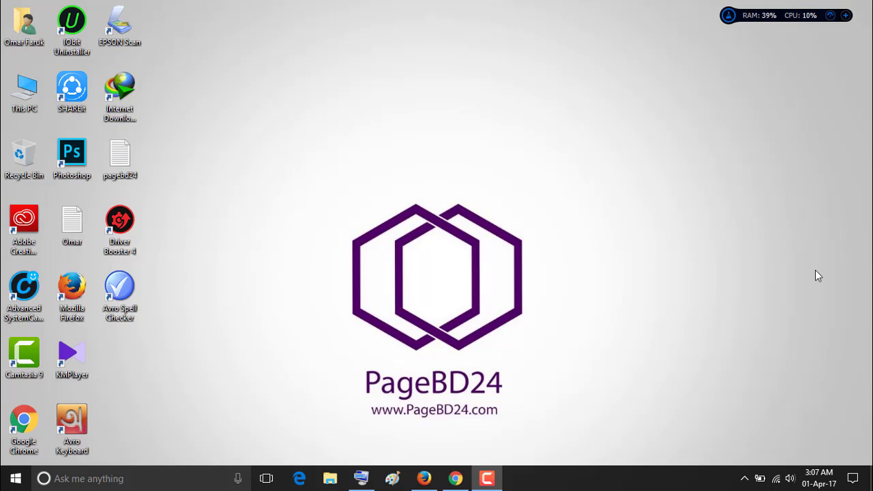
Switch to Google Chrome and open youtube.com
mouse_move(455, 478)
click(452, 435)
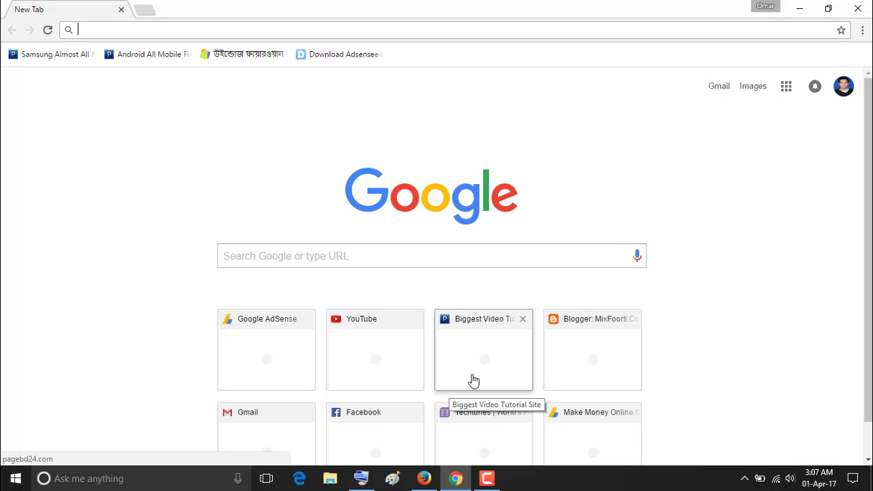
click(155, 29)
text(youtube.com)
key(Return)
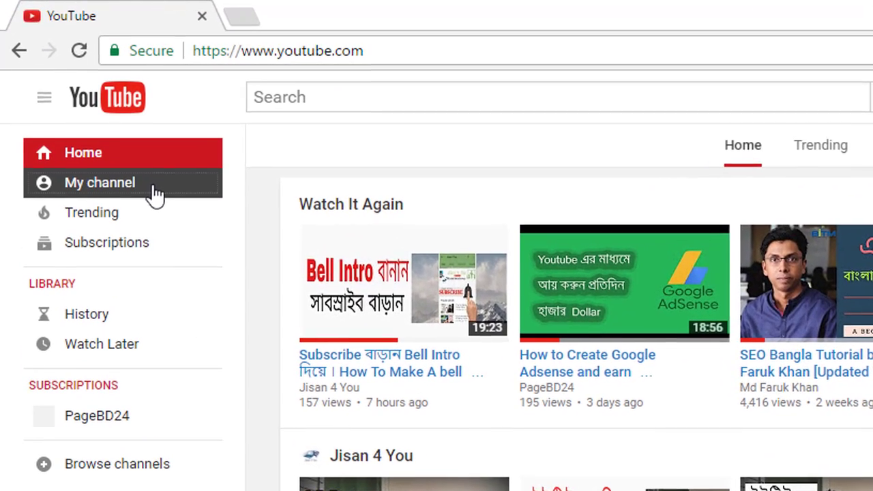
Open My channel and create a YouTube channel with the prefilled first and last name
click(93, 109)
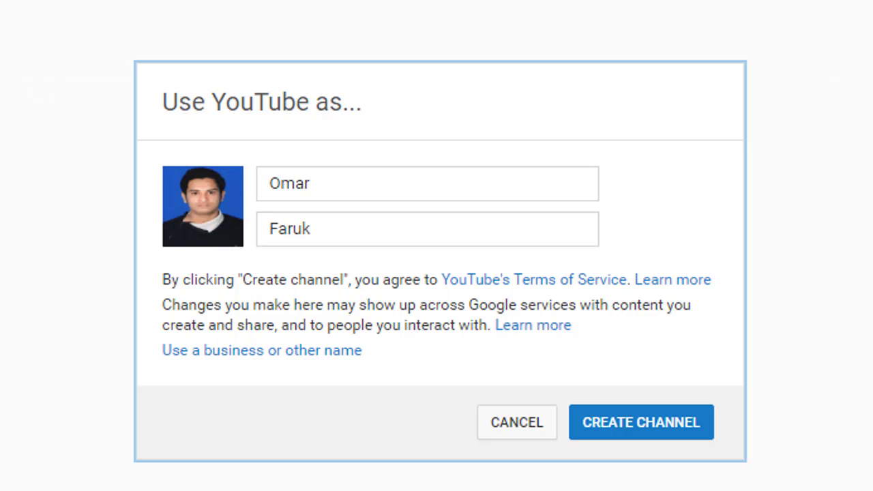
click(332, 181)
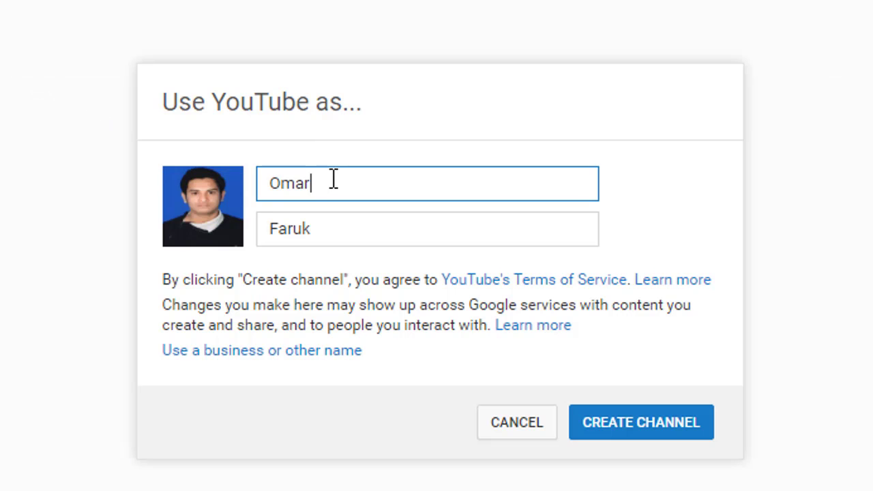
click(612, 426)
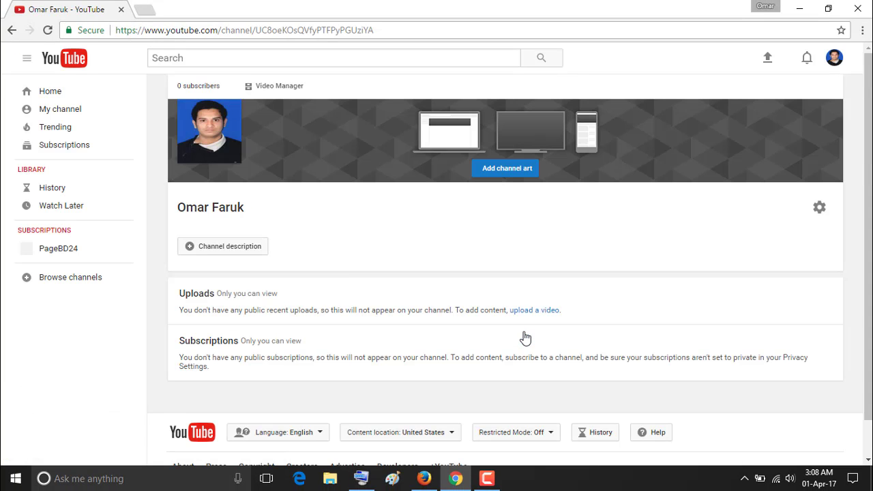
Examine the channel icon's photo selection and upload options, and return to the channel page without choosing a photo
mouse_move(268, 146)
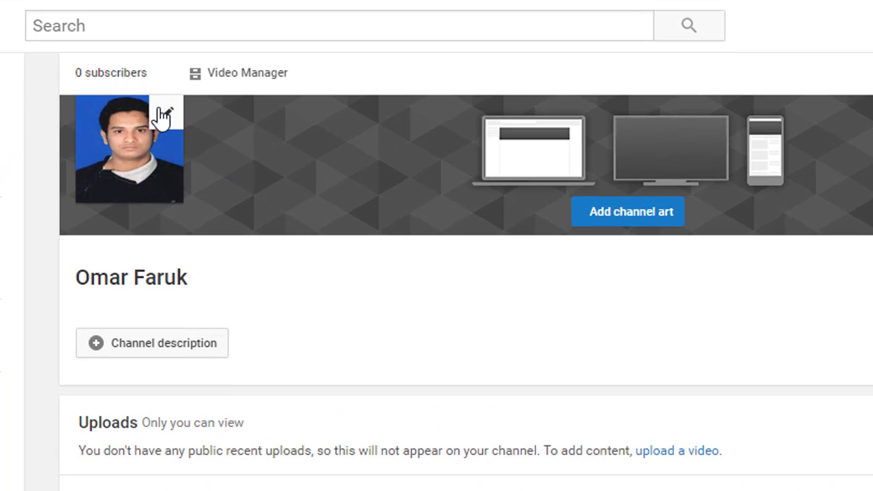
click(163, 116)
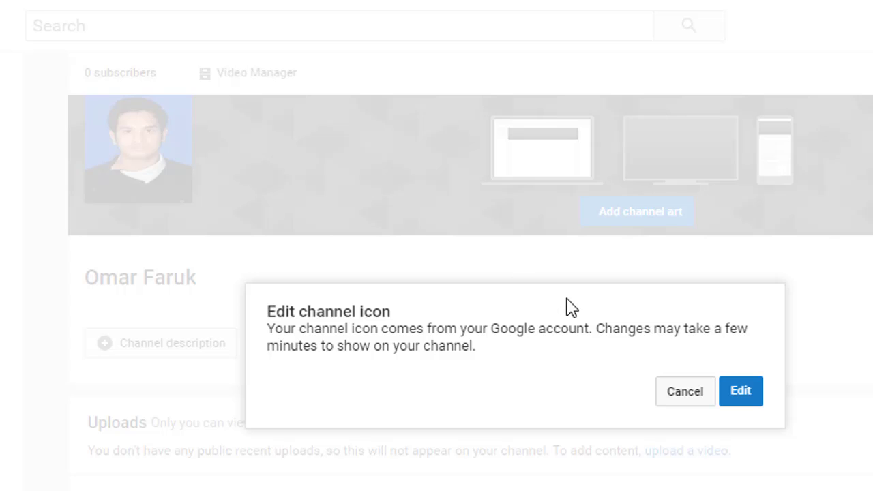
click(618, 306)
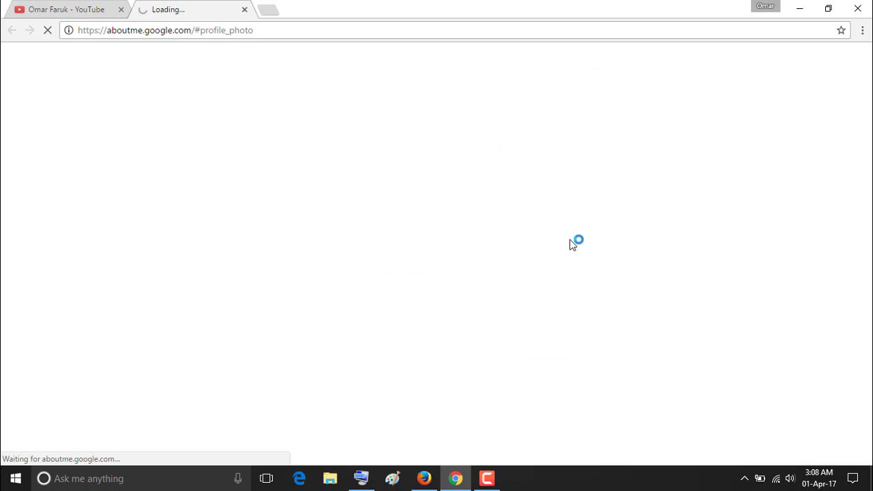
click(82, 10)
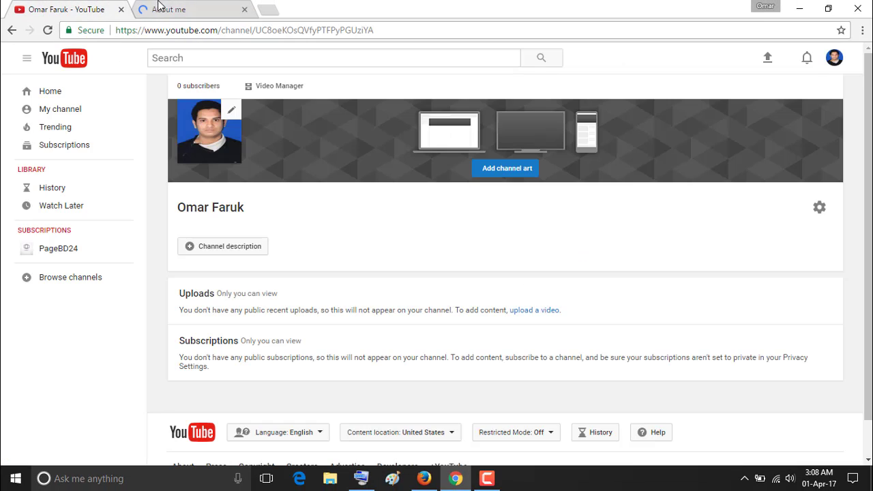
click(158, 6)
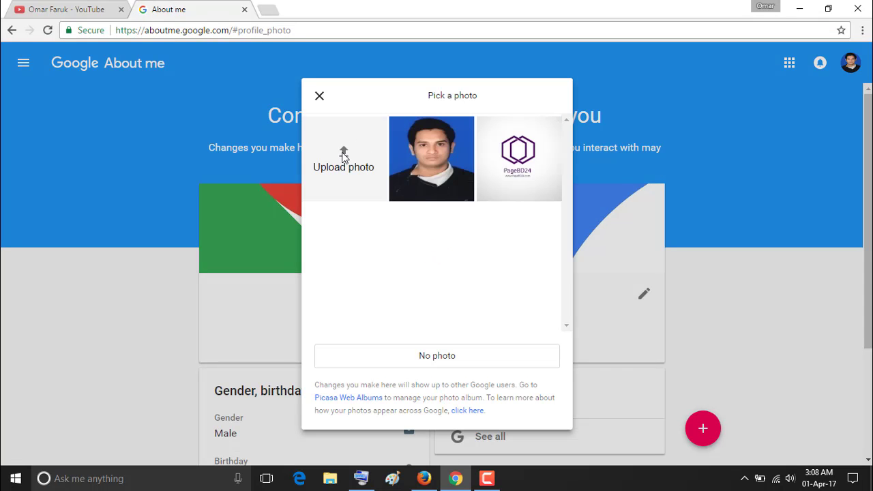
click(343, 156)
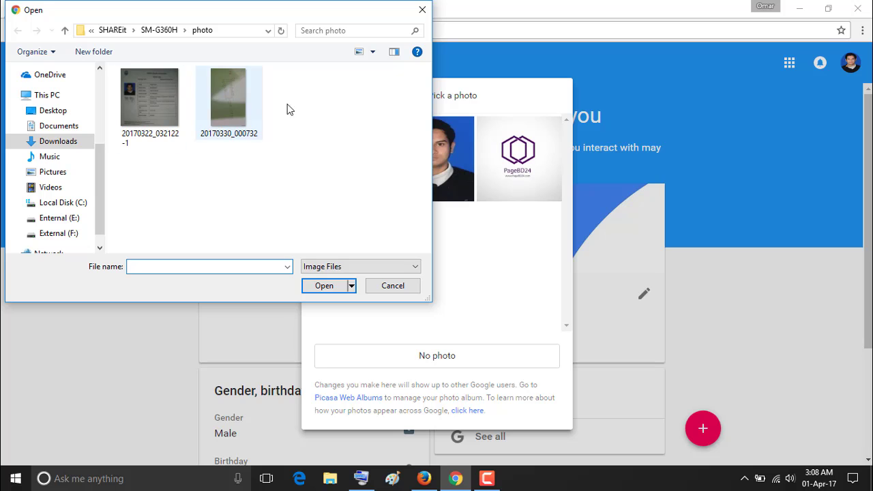
click(422, 10)
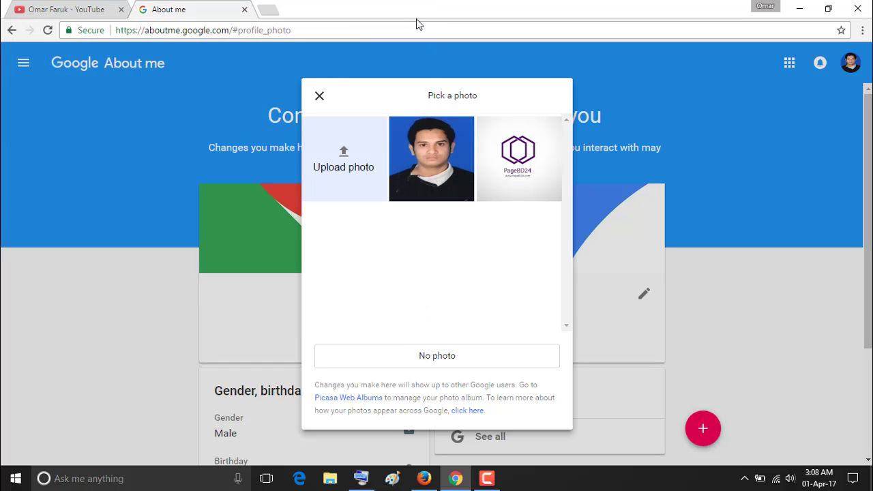
click(244, 9)
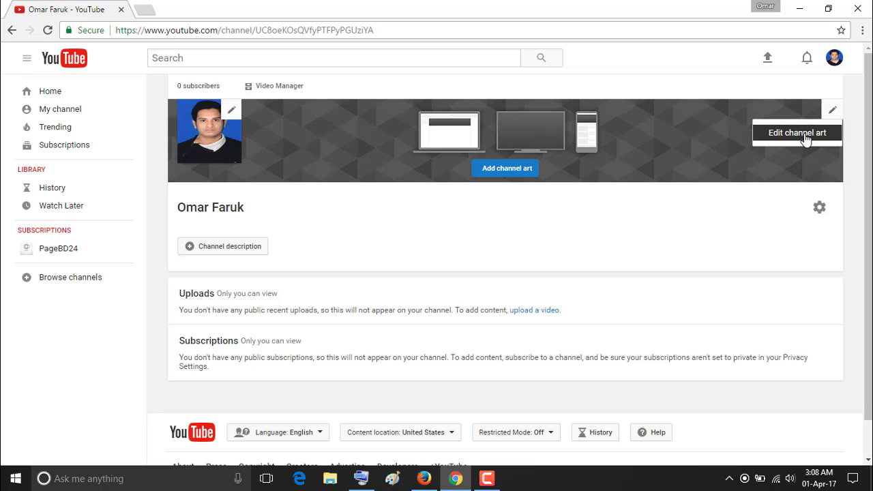
Start editing the channel art on YouTube, and open the Downloads folder in File Explorer
click(805, 134)
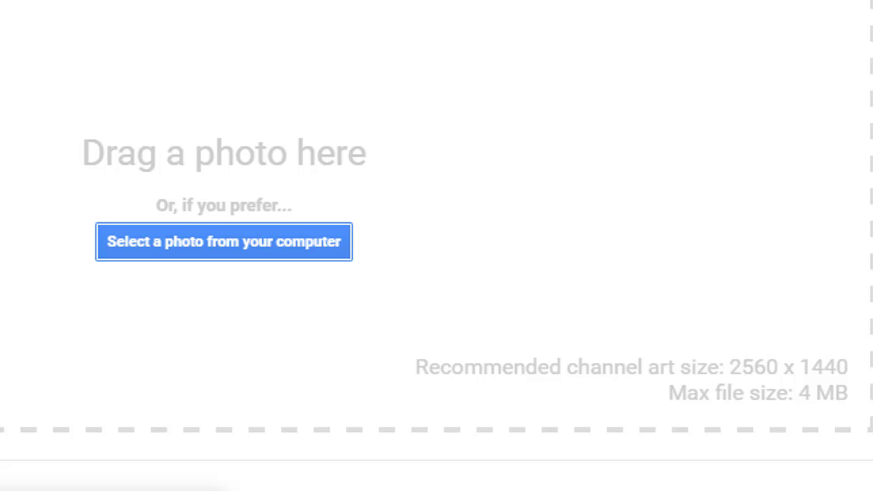
key(super)
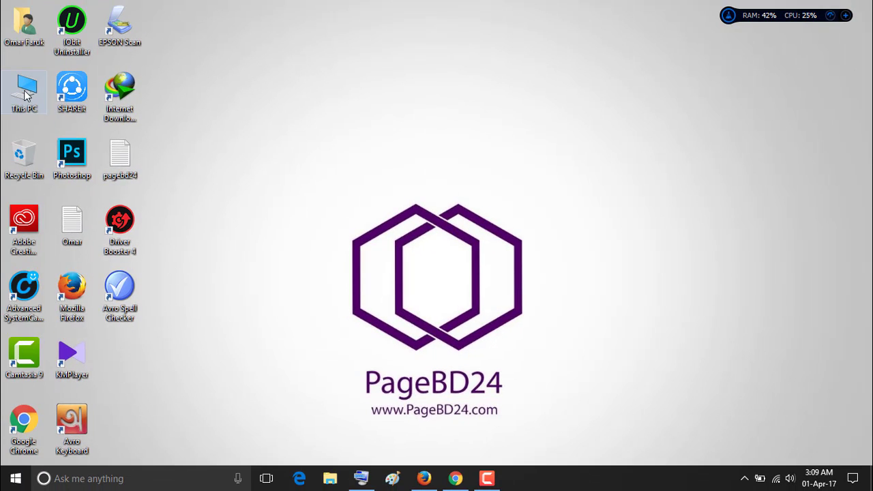
double_click(25, 96)
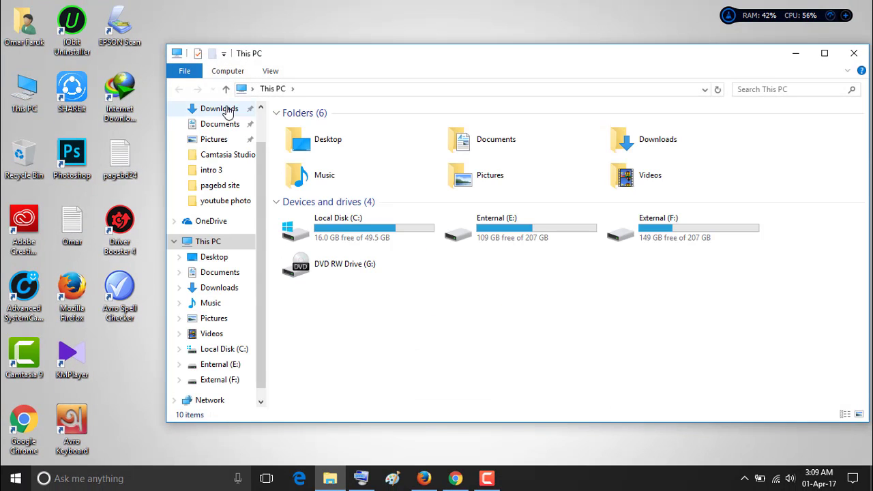
click(228, 112)
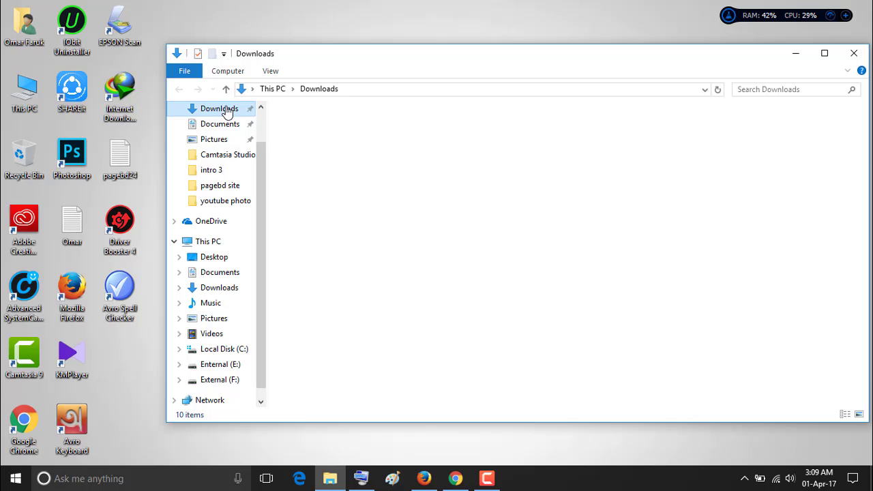
Find and select the Pagebd24 logo image in the Download-PSD-Logo-Template_PSDFly folder
click(455, 478)
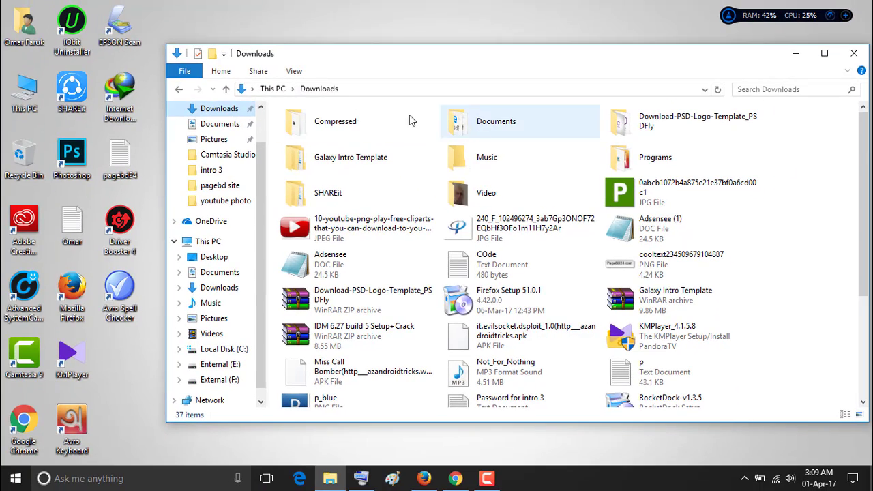
double_click(481, 108)
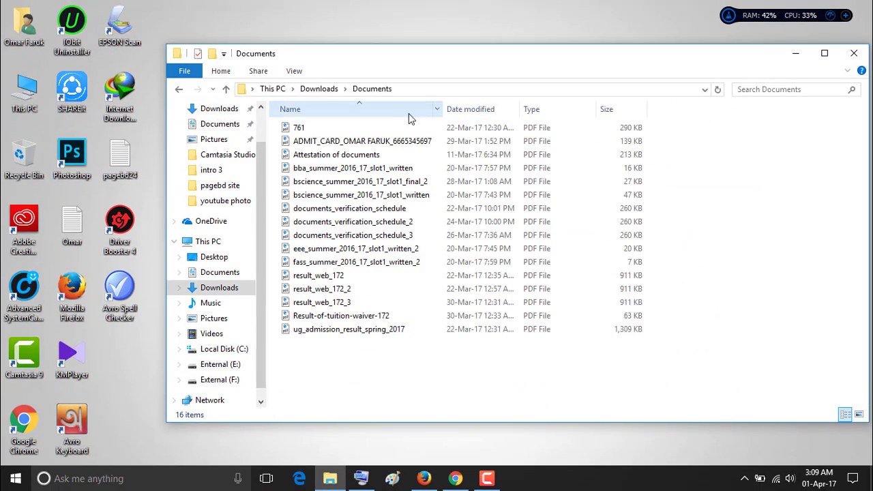
click(178, 89)
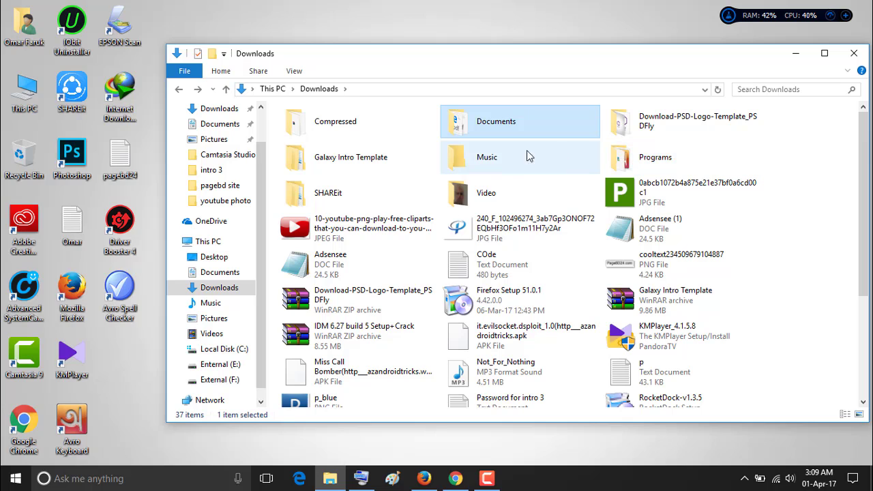
double_click(686, 130)
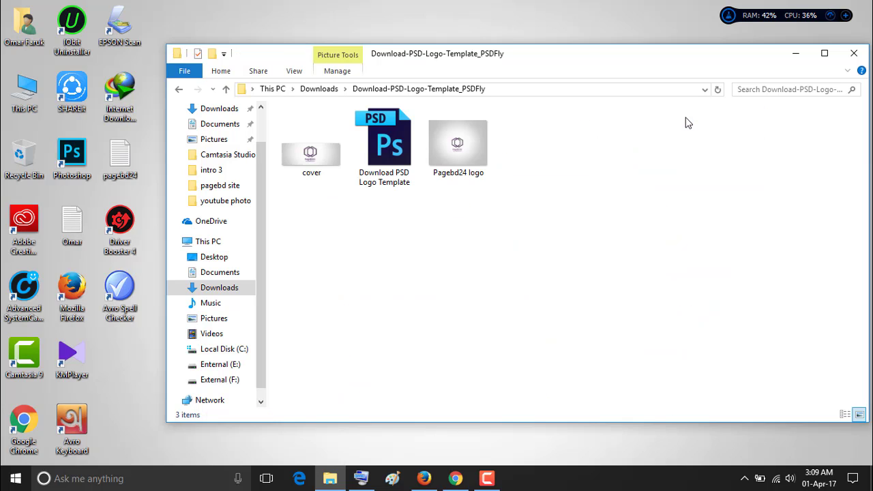
mouse_move(467, 144)
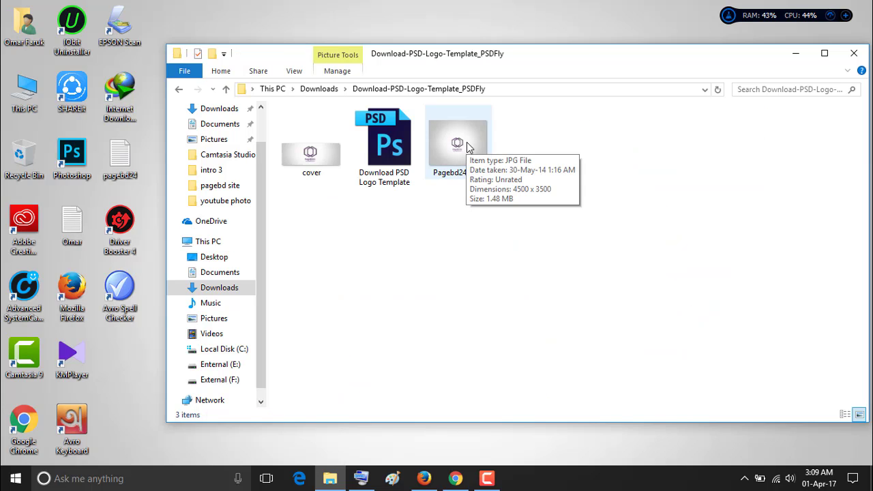
click(467, 146)
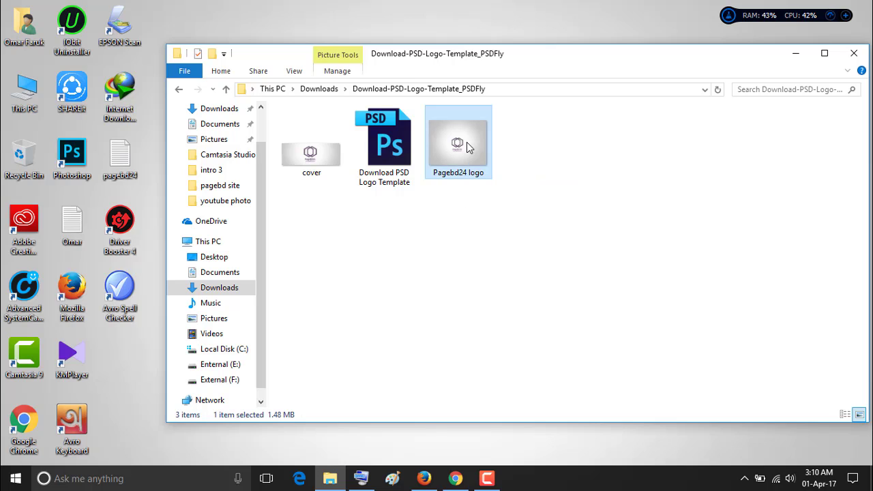
Open the Pagebd24 logo image in a maximized Paint window, look over the canvas, and minimize the window
right_click(468, 146)
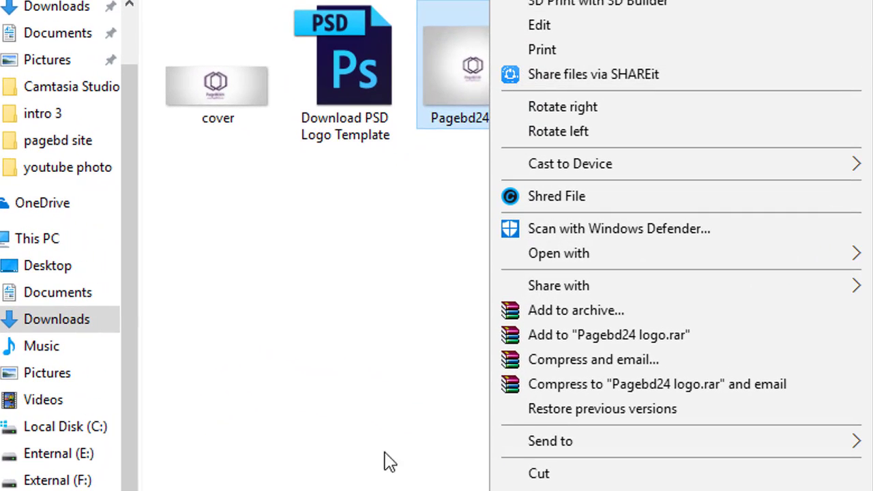
click(375, 394)
right_click(481, 128)
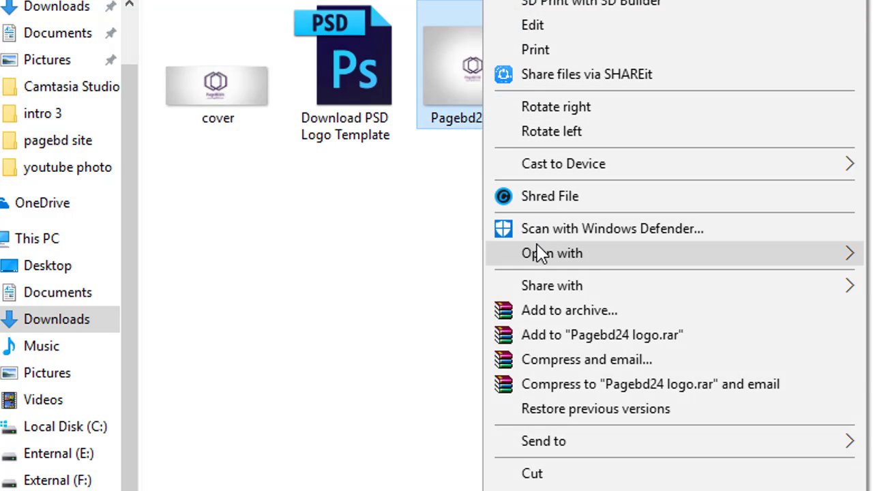
mouse_move(551, 254)
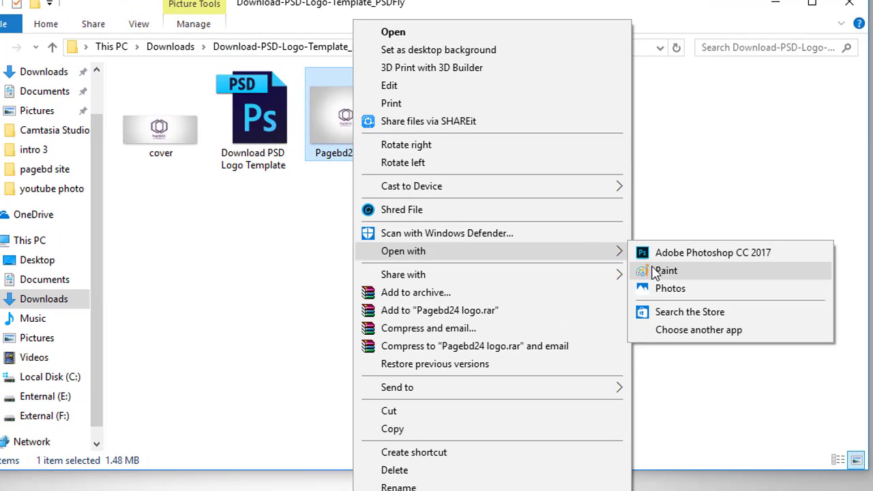
click(656, 271)
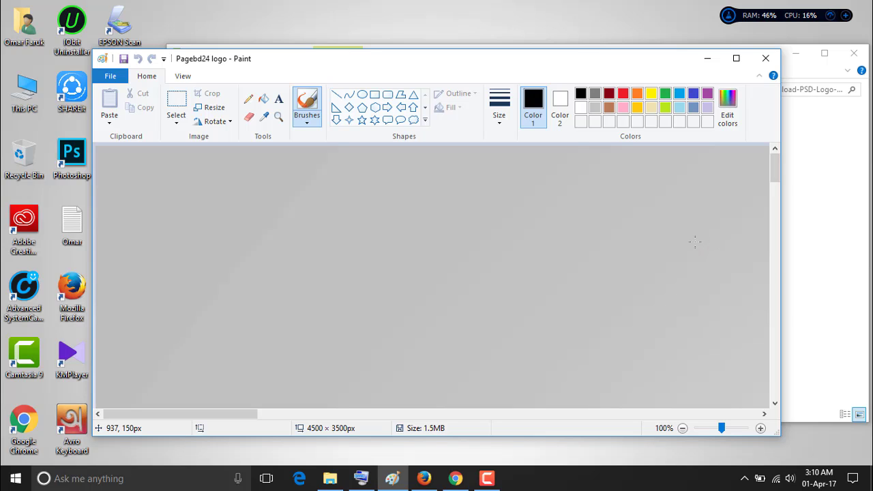
click(736, 59)
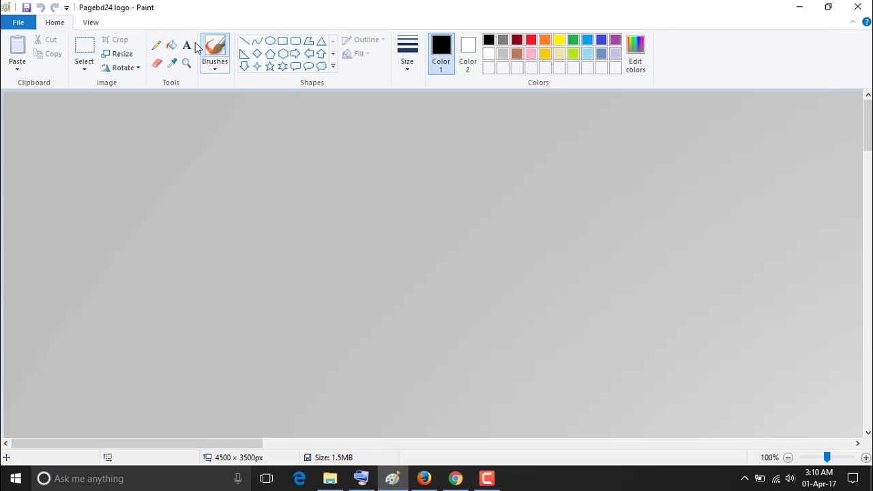
scroll(169, 123, down, 3)
scroll(216, 152, down, 3)
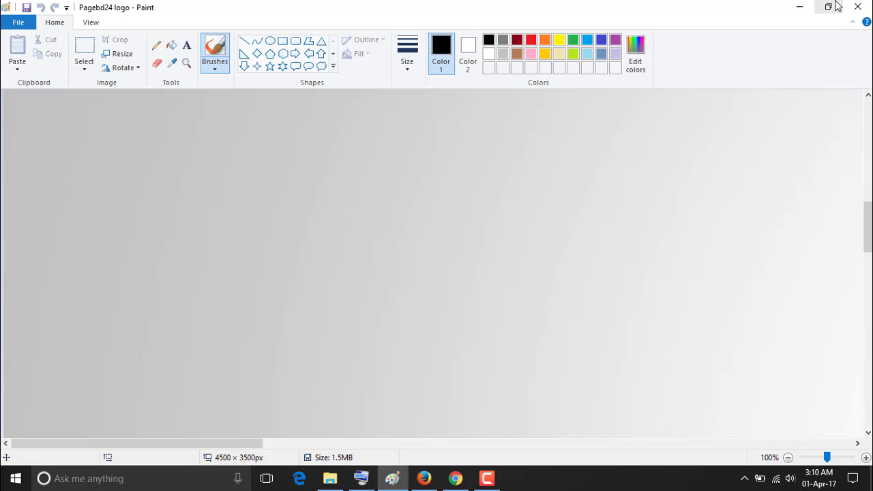
click(798, 7)
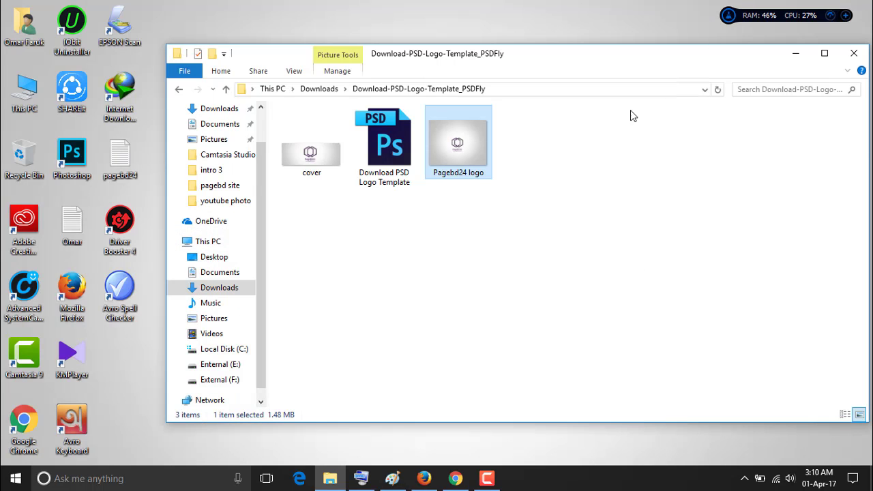
Reopen the Pagebd24 logo image from its folder in Paint and bring the purple hexagon logo into view
right_click(448, 133)
mouse_move(515, 250)
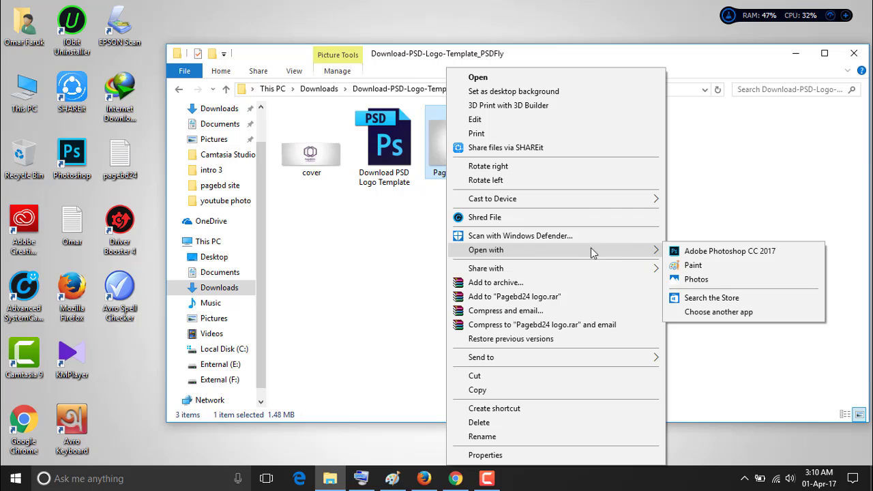
click(683, 265)
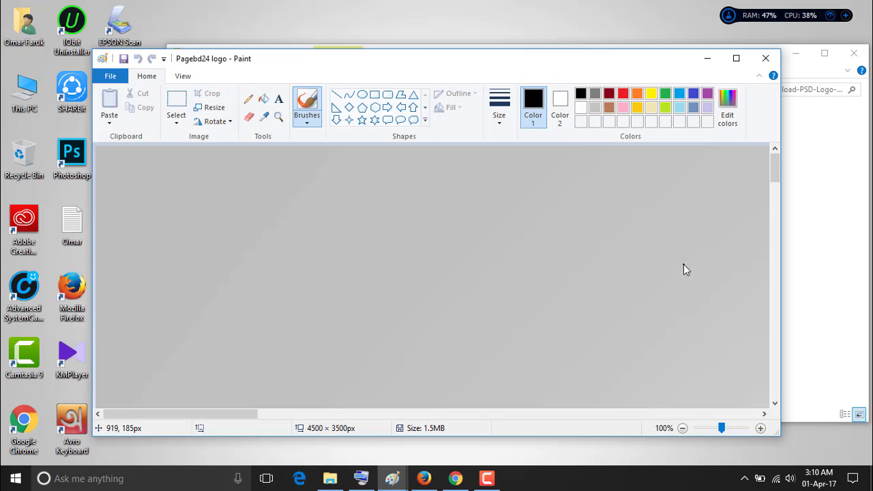
scroll(537, 246, down, 15)
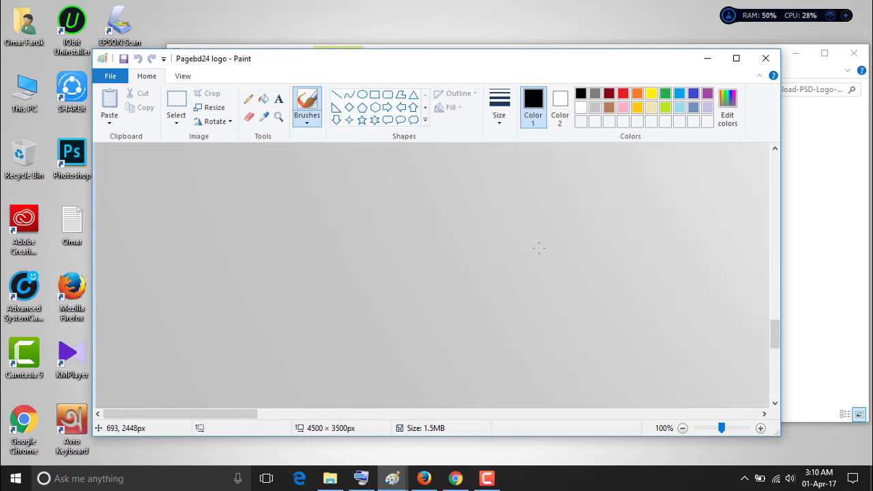
scroll(540, 247, down, 5)
scroll(586, 213, up, 8)
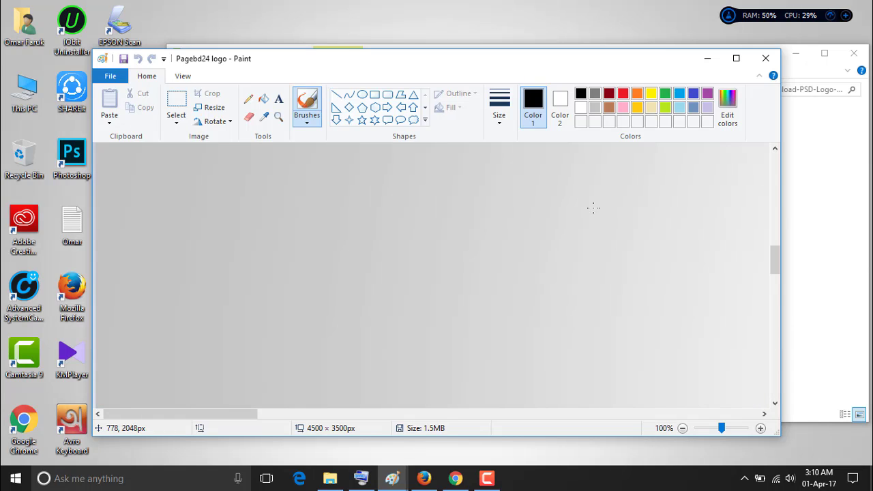
drag(148, 417, 403, 405)
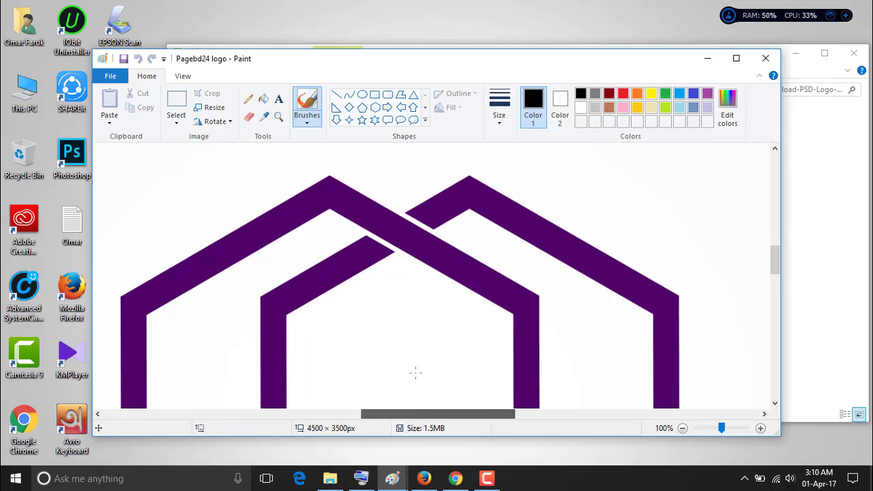
Maximize Paint and start resizing the logo image by pixels, with aspect ratio unlocked and the horizontal size set to 2560
click(736, 58)
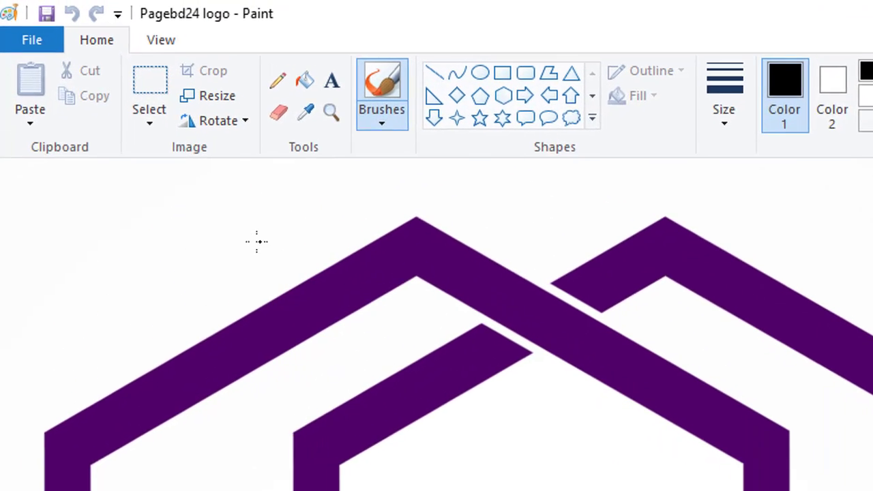
click(129, 60)
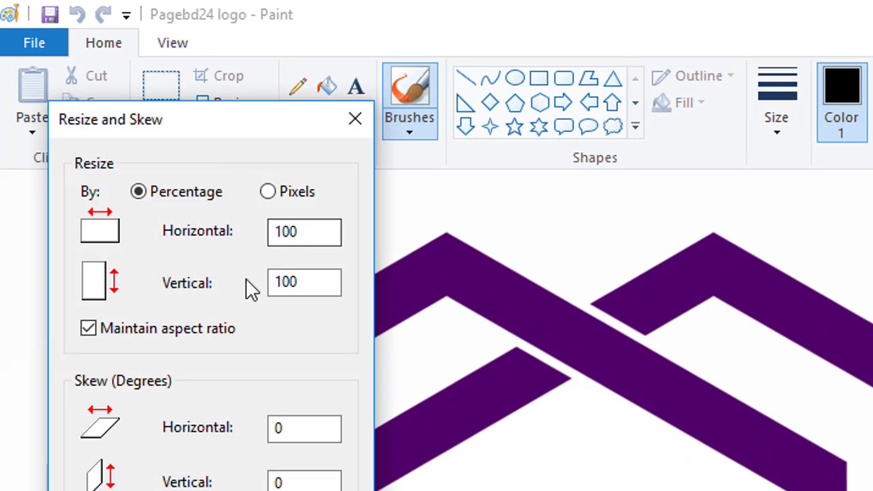
click(89, 330)
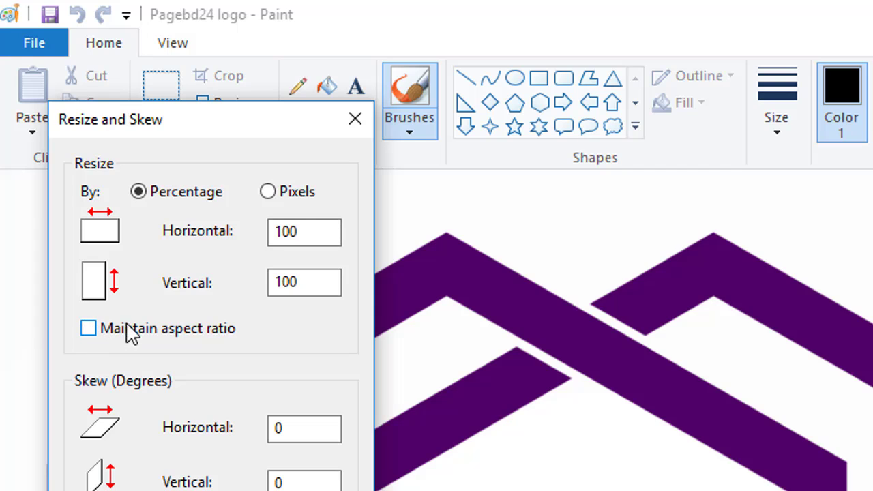
click(268, 195)
click(318, 231)
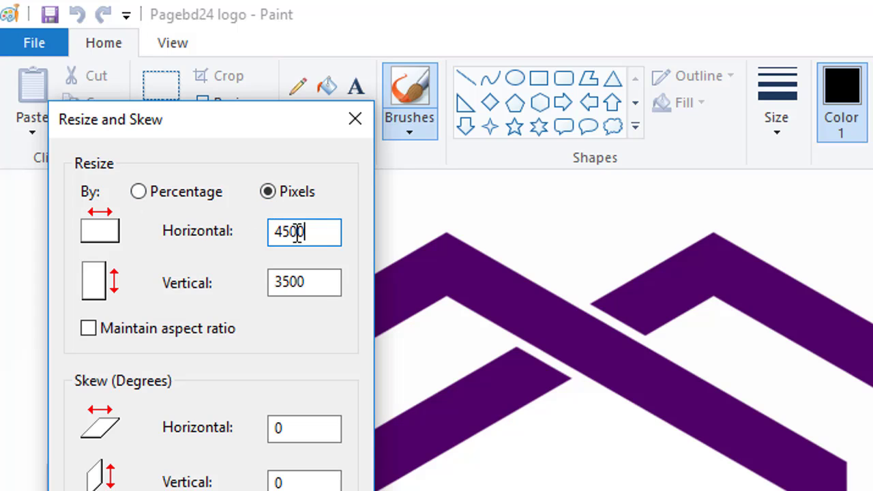
key(BackSpace)
key(BackSpace)
key(BackSpace)
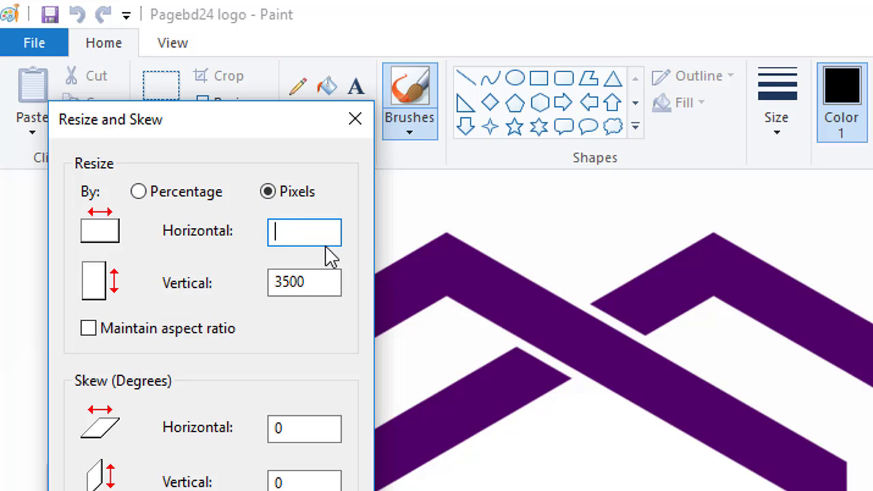
text(2560)
key(Tab)
Set the vertical size to 1440 pixels and apply the resize to the logo image
click(321, 286)
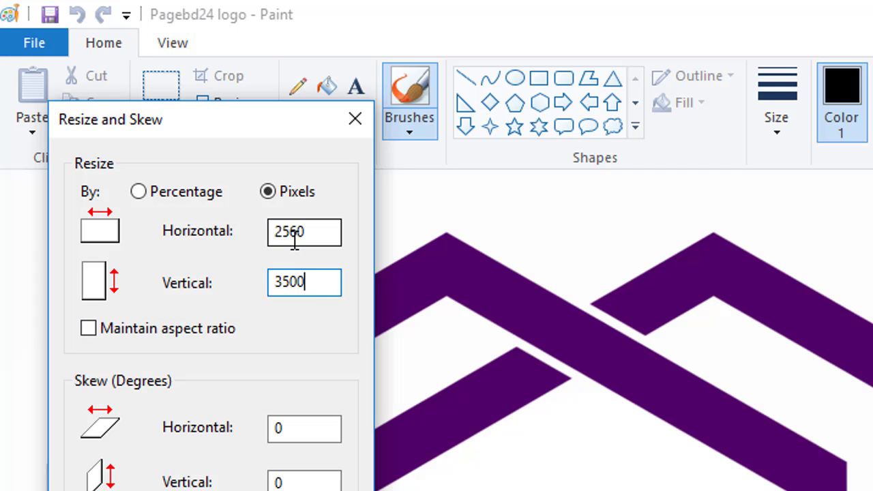
key(BackSpace)
key(BackSpace)
key(BackSpace)
key(BackSpace)
text(1440)
key(Return)
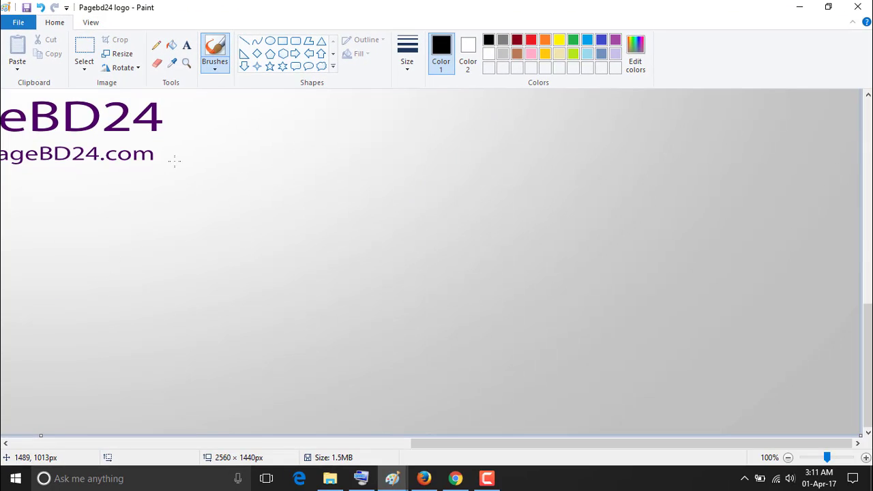
Save a copy of the resized image to the Desktop as a JPEG named Pagebd24 logo
scroll(173, 161, up, 5)
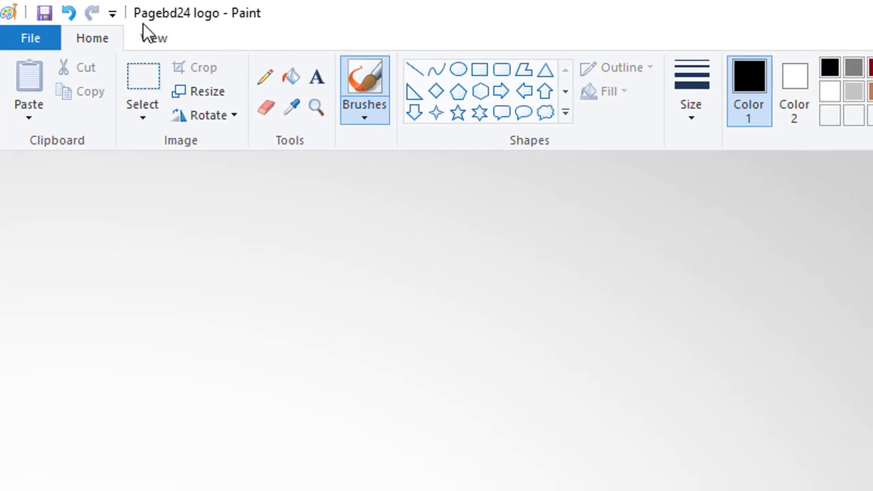
click(55, 34)
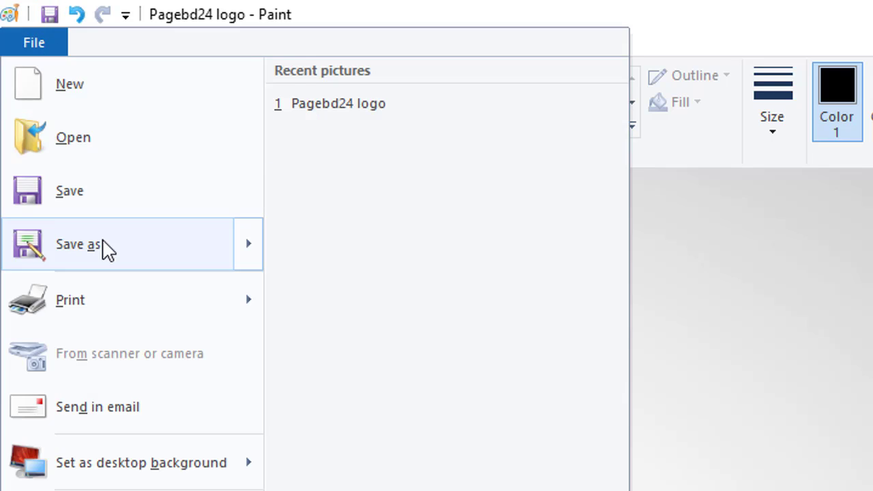
click(105, 246)
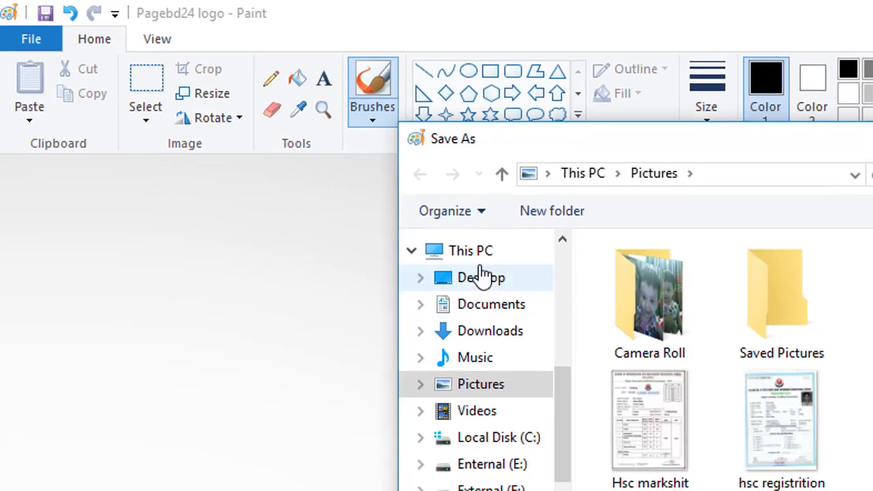
click(518, 303)
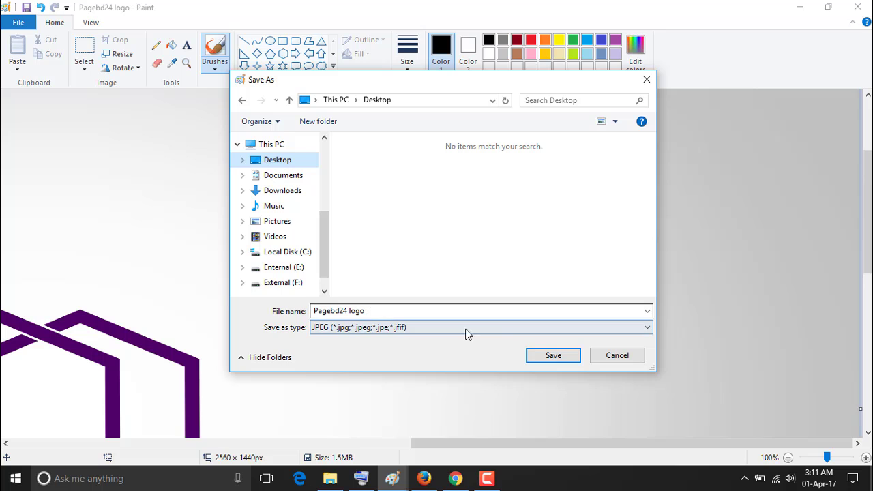
click(560, 357)
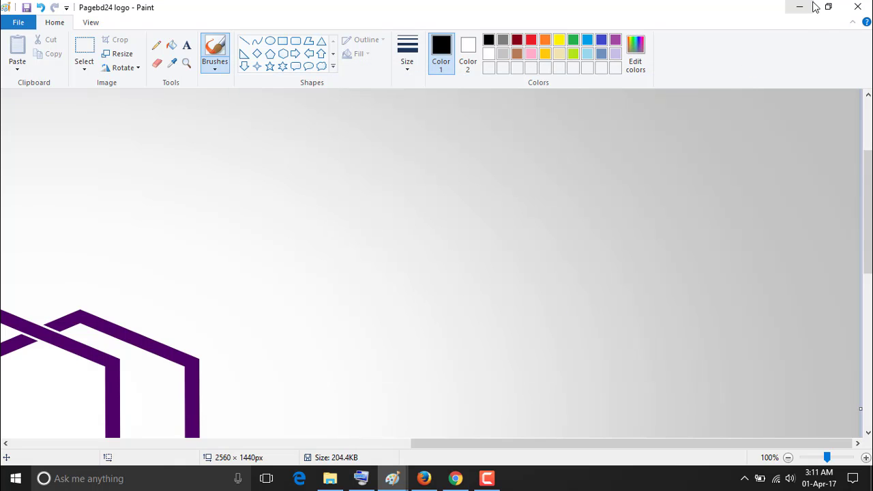
Minimize Paint, preview the saved Pagebd24 logo image from the desktop in Photos, and close the preview and the folder window
click(810, 7)
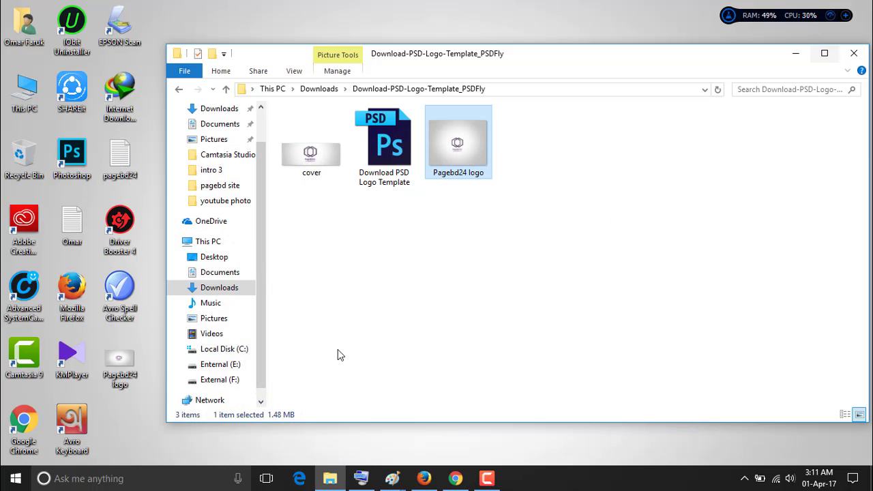
double_click(123, 368)
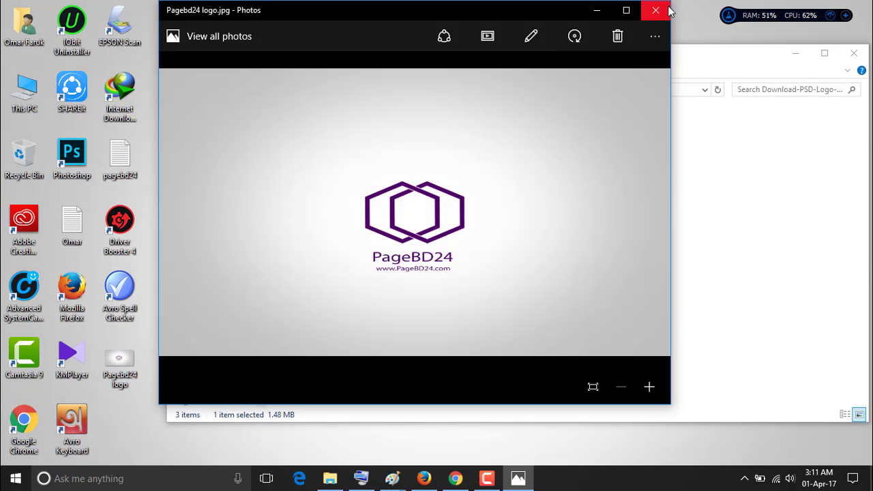
click(656, 9)
click(854, 53)
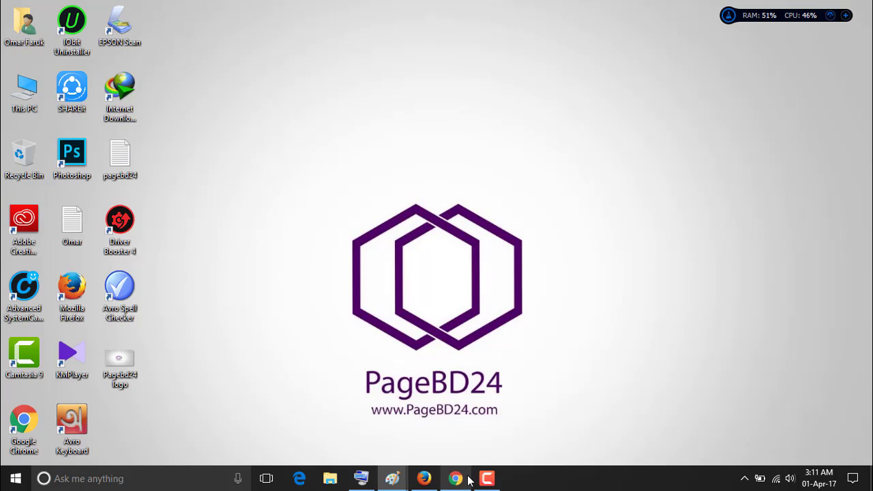
Switch to Chrome, upload the Pagebd24 logo image from the Desktop as the YouTube channel art, and apply it
mouse_move(462, 481)
click(447, 440)
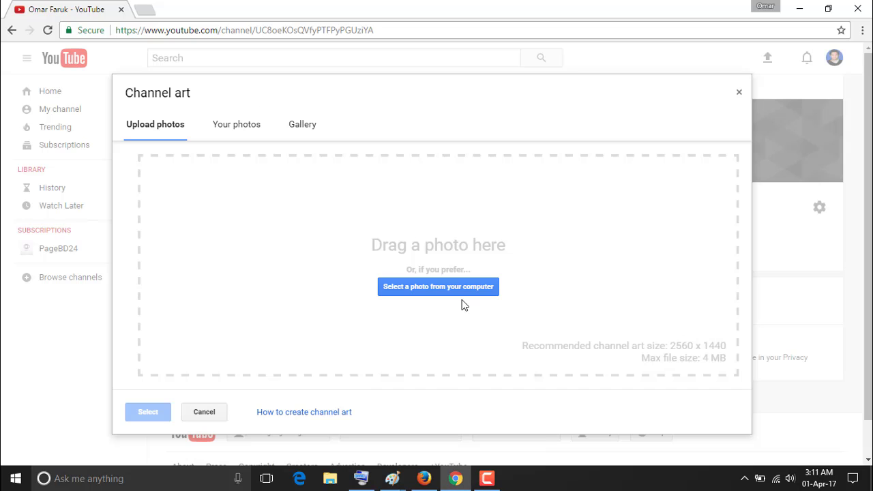
click(440, 287)
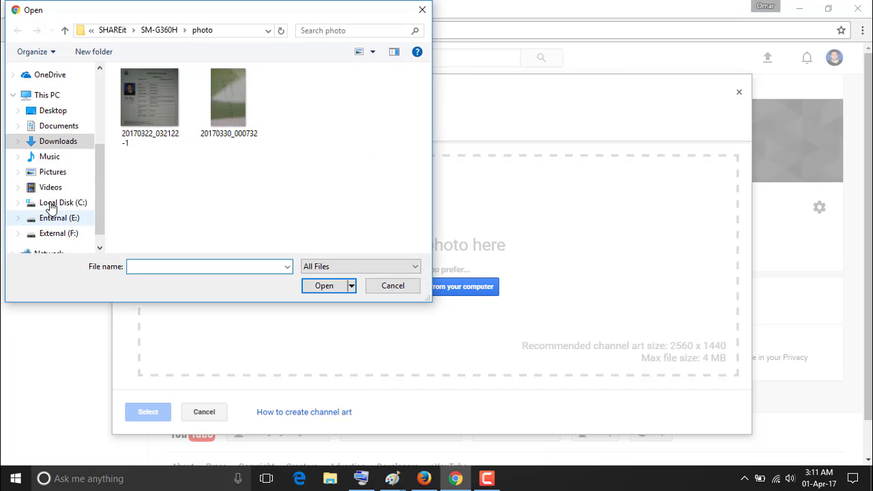
scroll(51, 103, up, 1)
click(71, 143)
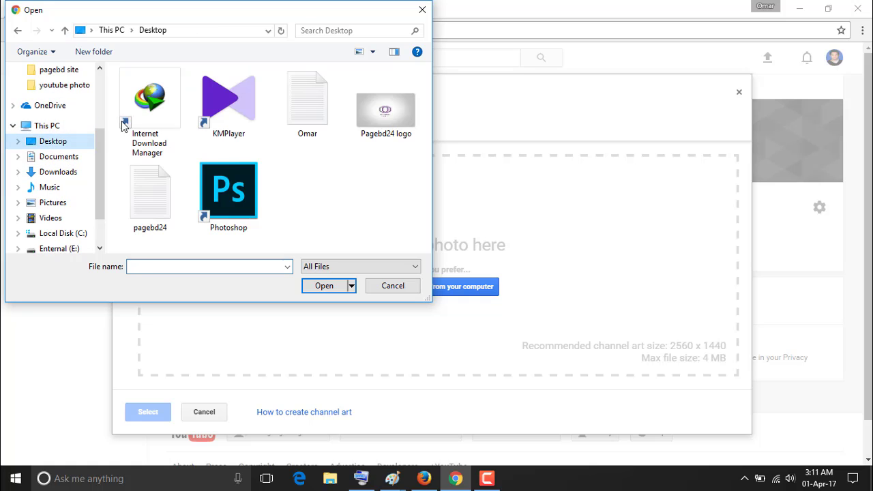
double_click(386, 109)
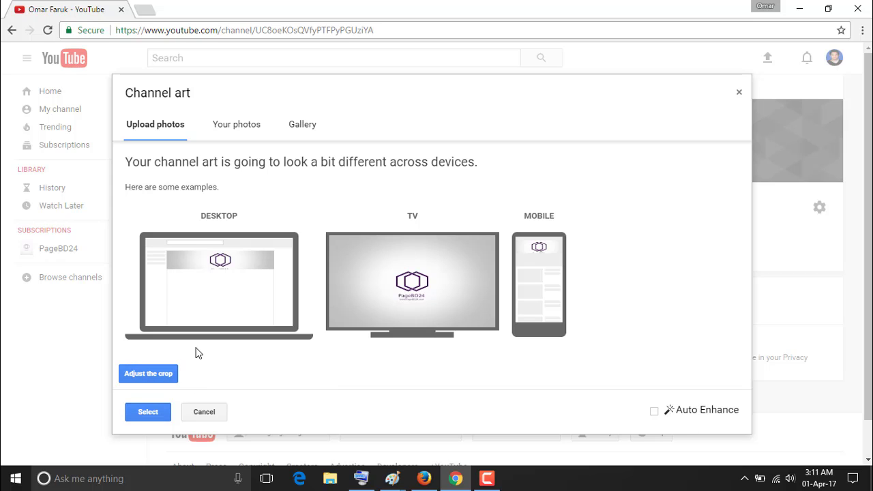
click(148, 412)
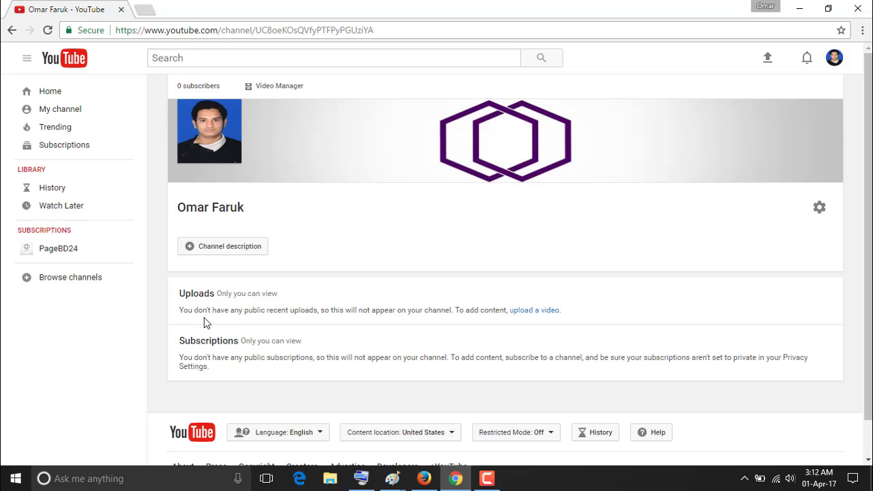
Reload the new channel's page, compare it with the PageBD24 channel layout in Firefox, and return to Chrome
click(68, 114)
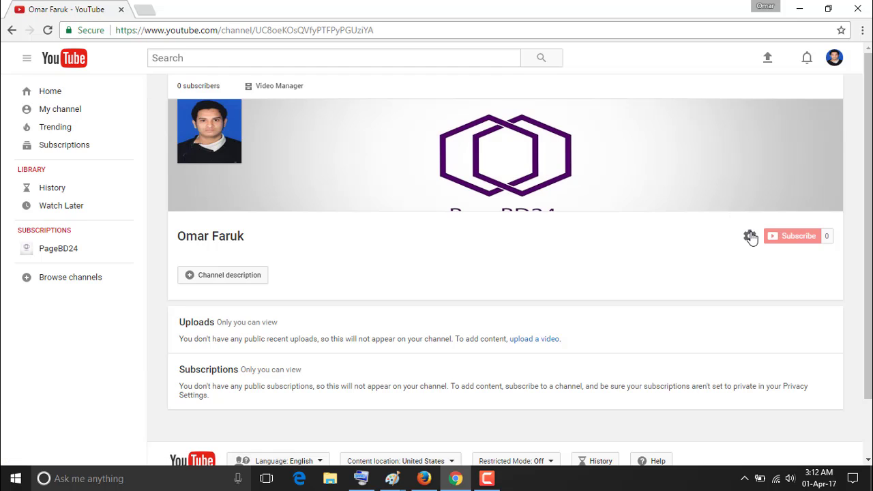
click(425, 433)
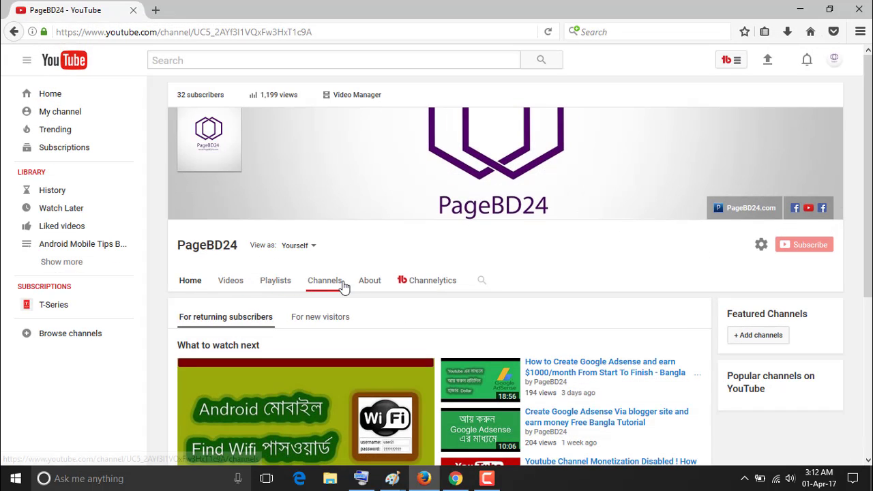
scroll(480, 280, down, 3)
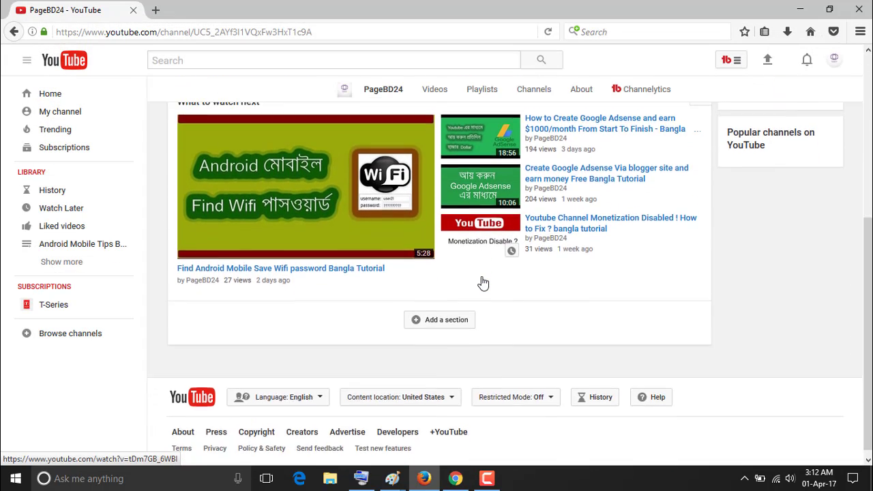
scroll(481, 281, up, 3)
click(392, 377)
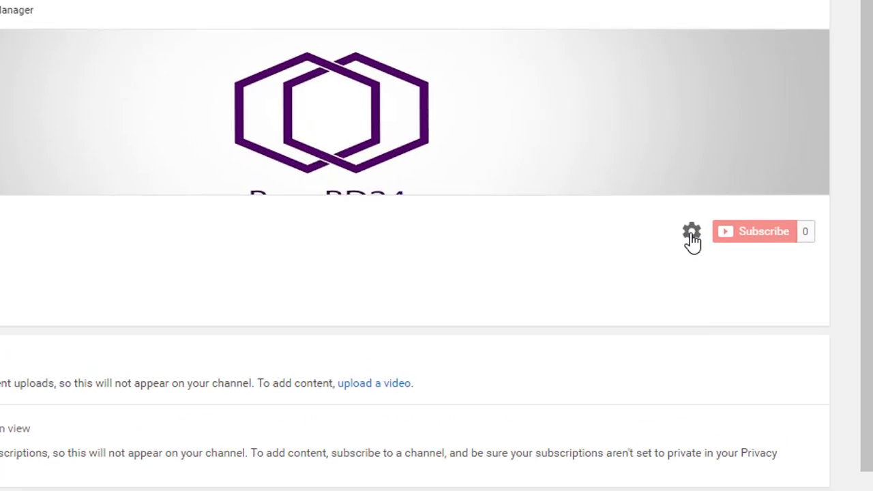
Turn on "Customize the layout of your channel" in the channel settings and save the change
click(691, 233)
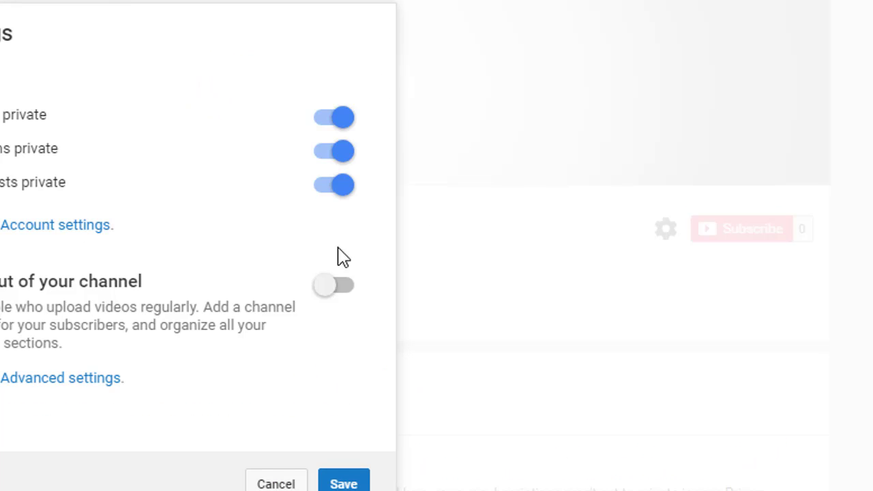
click(291, 482)
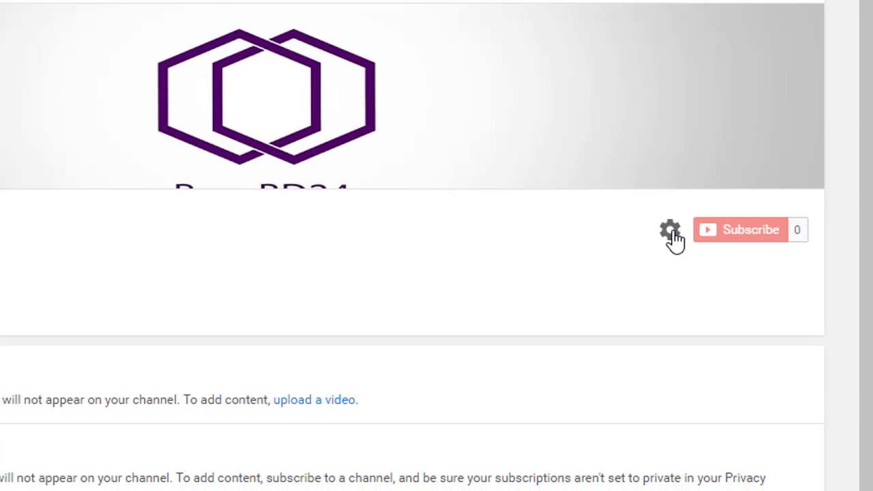
click(671, 233)
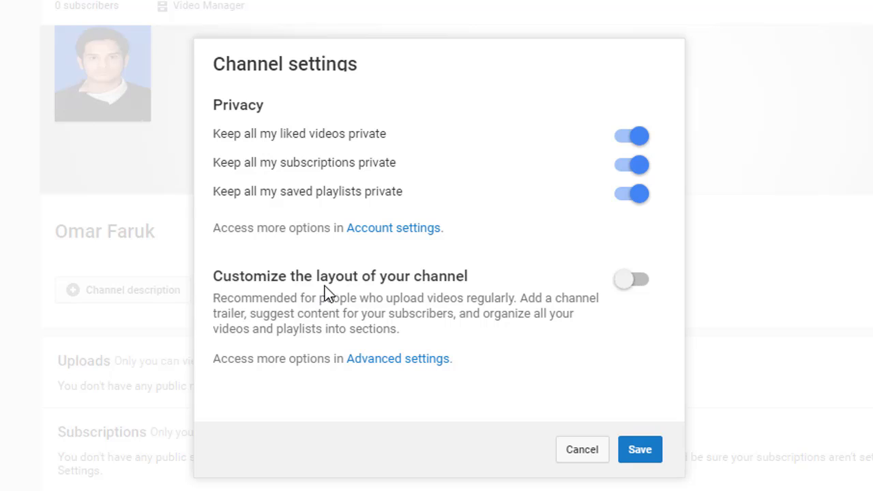
click(636, 290)
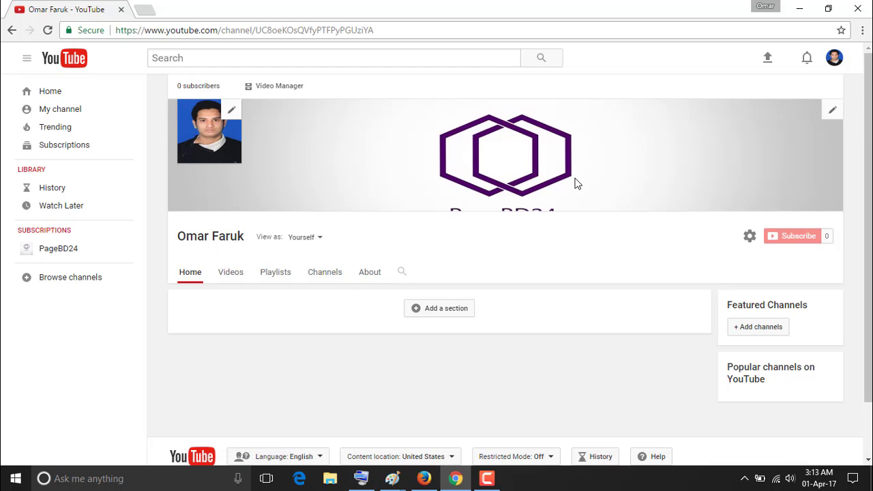
Look over the customized channel page, and examine the header links on the PageBD24 channel's banner in Firefox
scroll(575, 183, down, 1)
scroll(575, 183, up, 1)
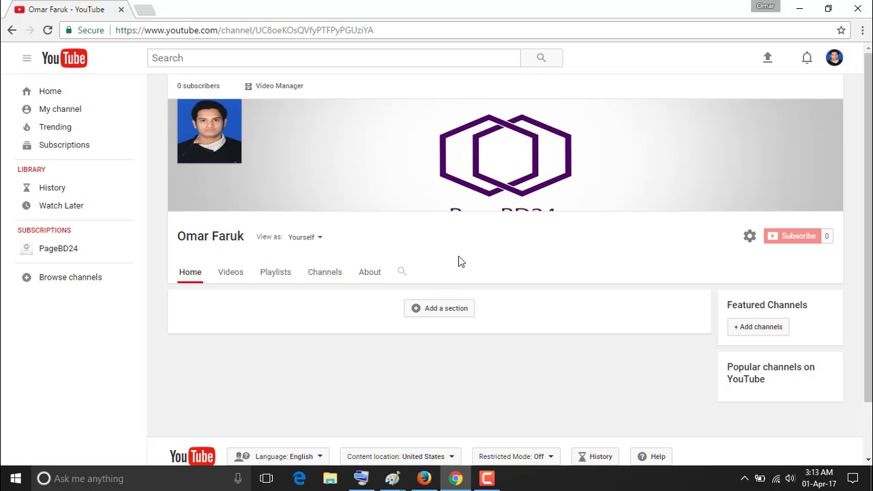
scroll(491, 248, down, 1)
scroll(491, 248, up, 1)
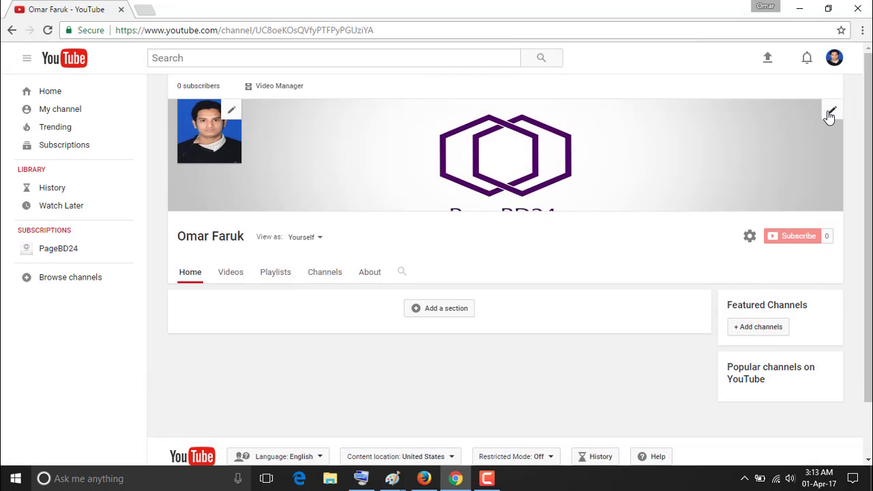
mouse_move(424, 477)
click(426, 431)
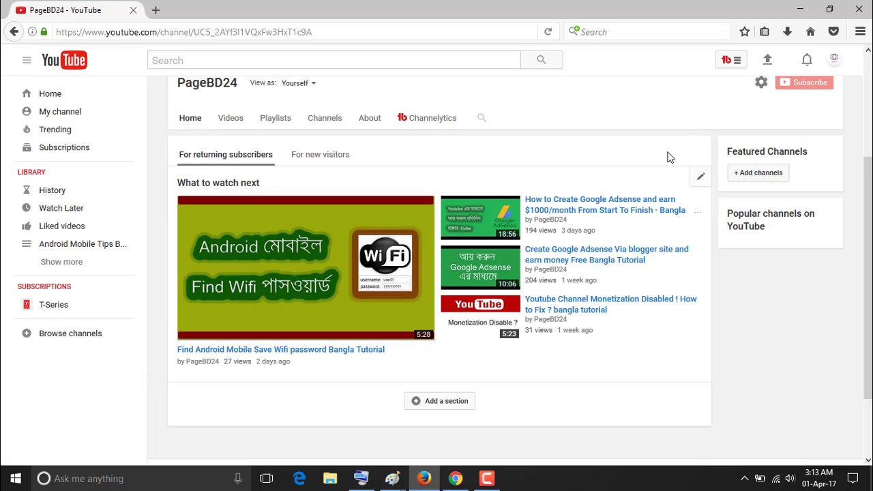
scroll(709, 144, up, 4)
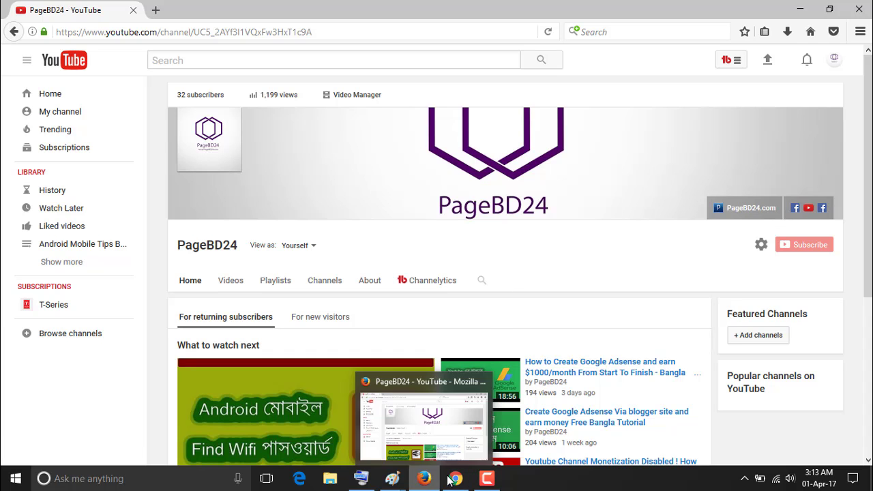
Switch back to Chrome and open the new channel's links for editing from its channel art
mouse_move(456, 478)
click(446, 430)
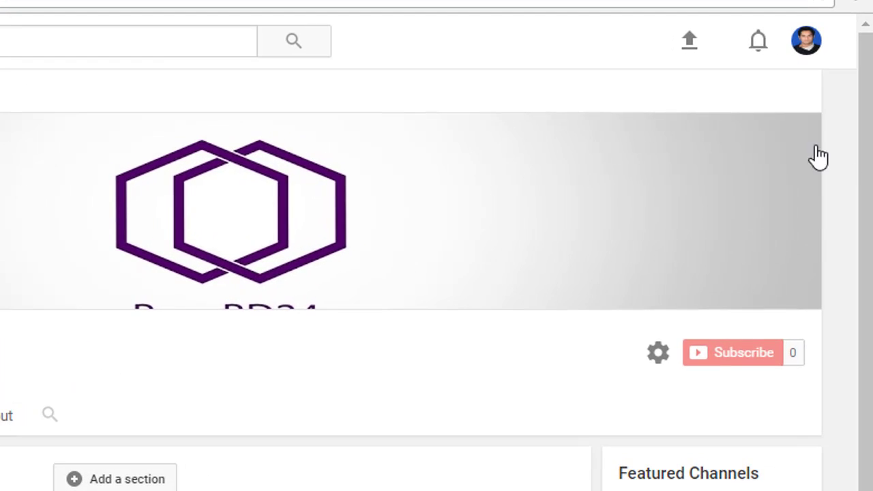
click(810, 127)
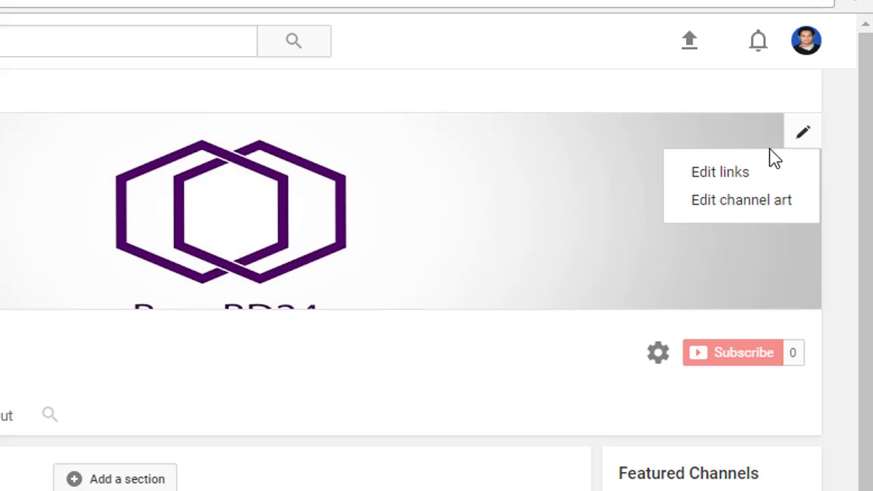
click(752, 179)
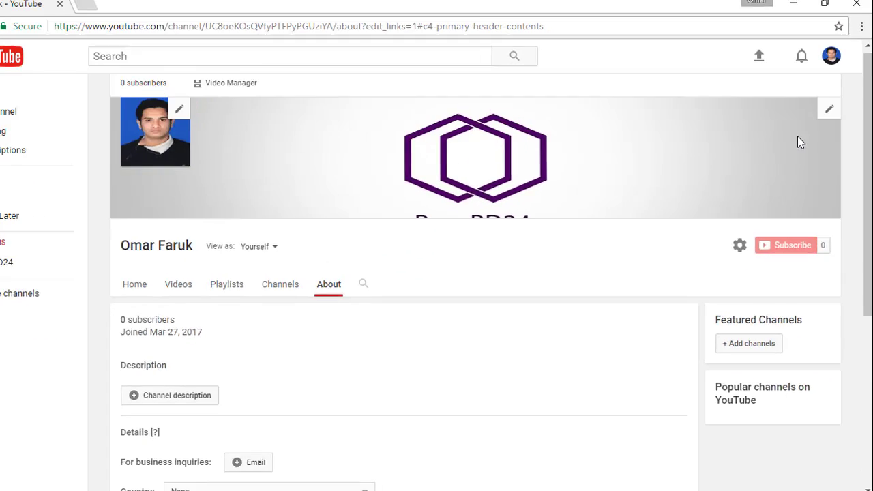
scroll(804, 131, down, 4)
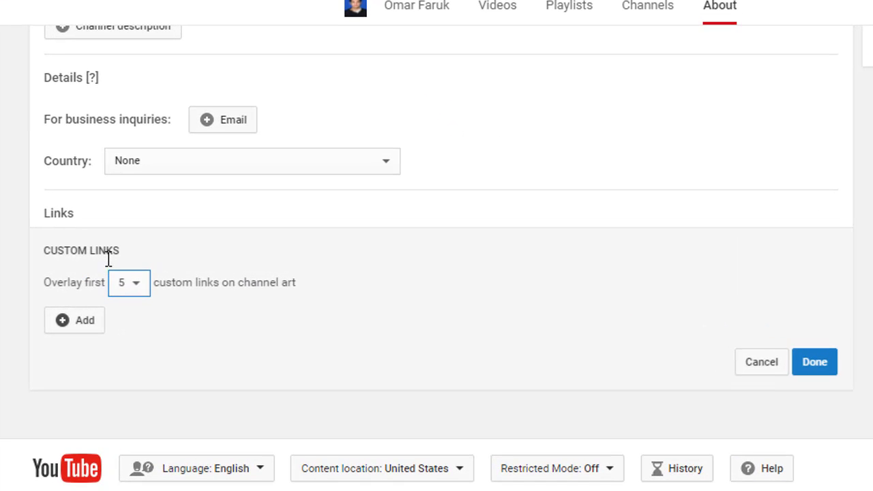
click(94, 323)
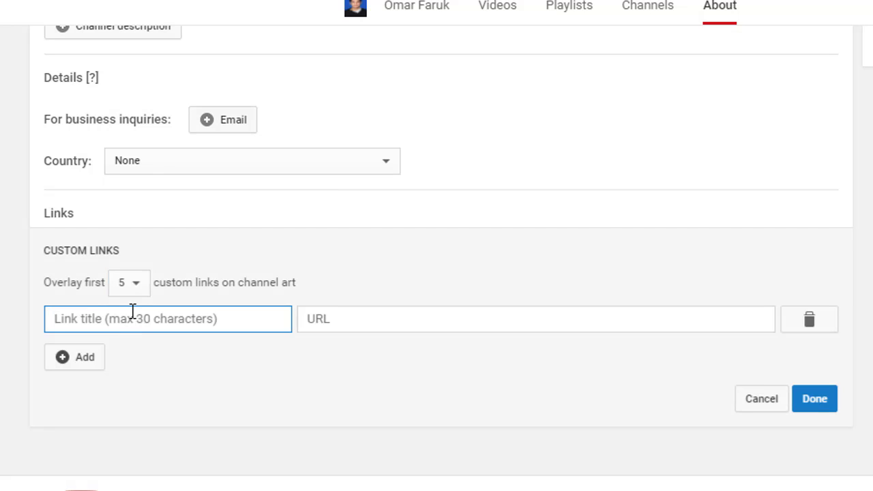
text(Face)
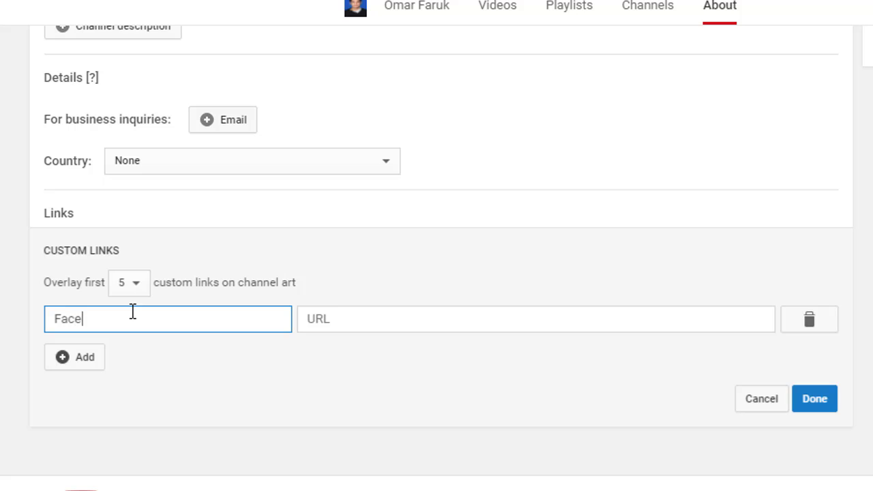
text(book Fan Page)
click(338, 320)
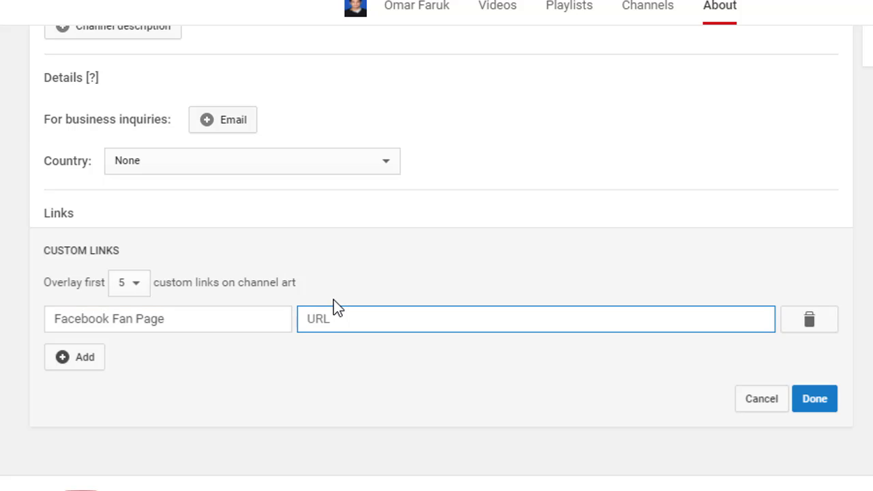
text(://facebook.c)
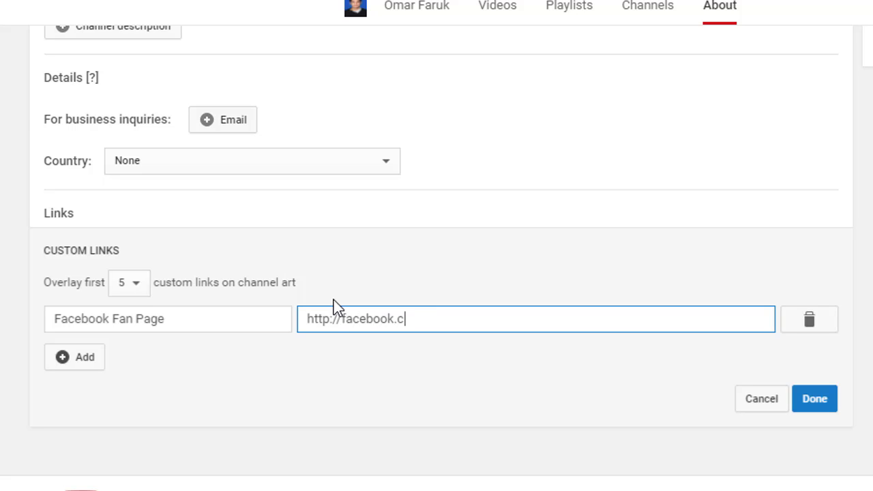
text(om/pageb)
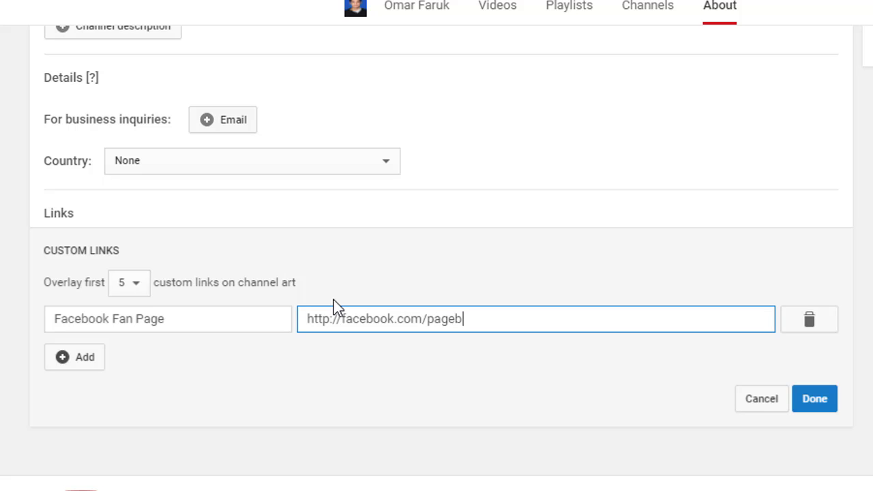
text(d24)
click(814, 400)
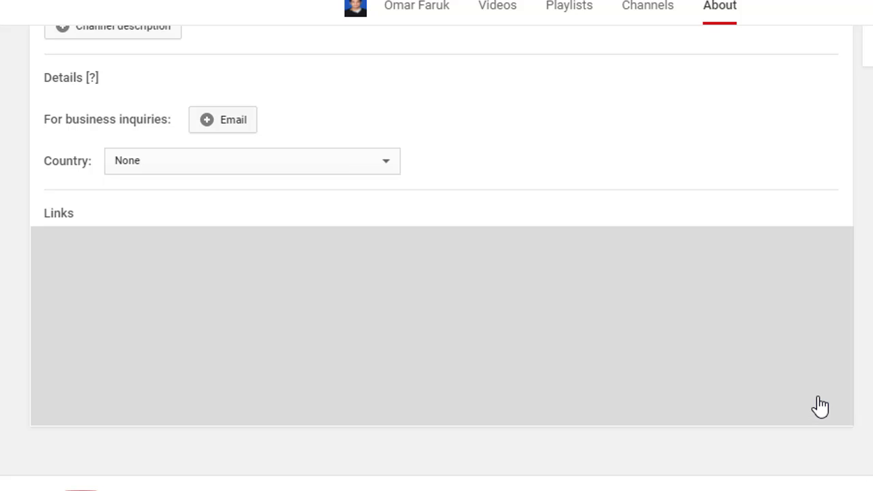
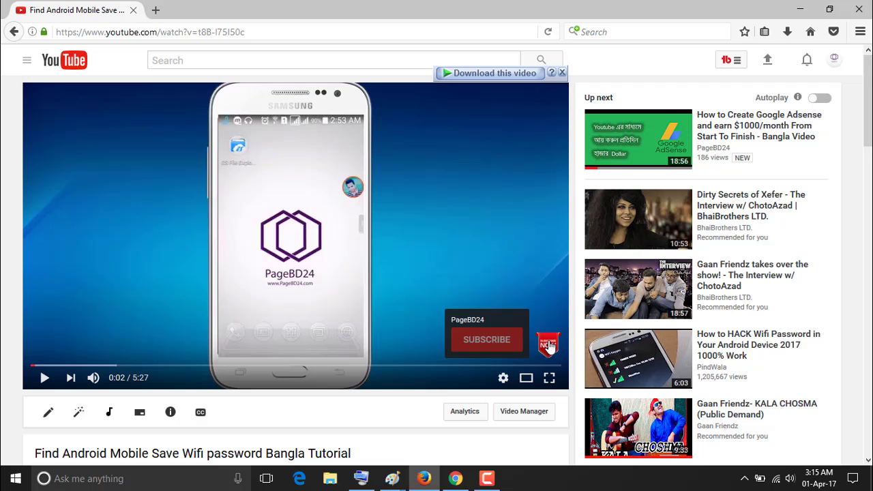
Switch back to Chrome and open Creator Studio for the new channel
mouse_move(456, 478)
click(453, 444)
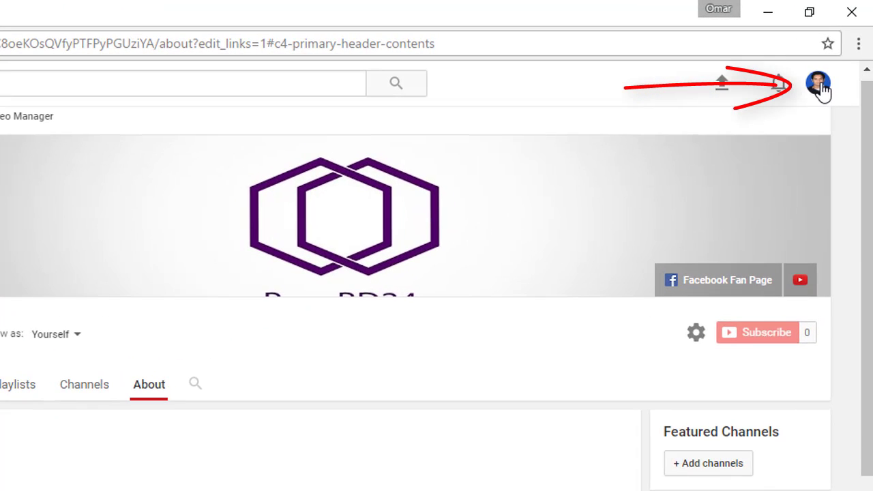
click(821, 87)
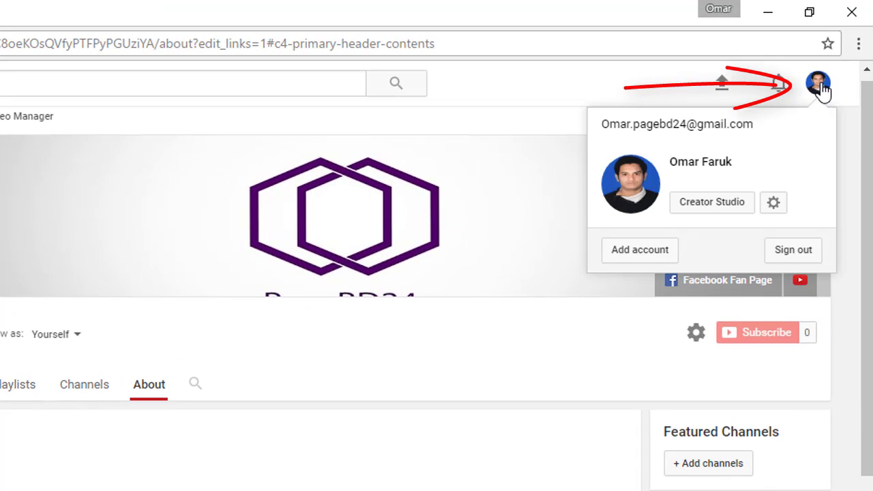
click(724, 212)
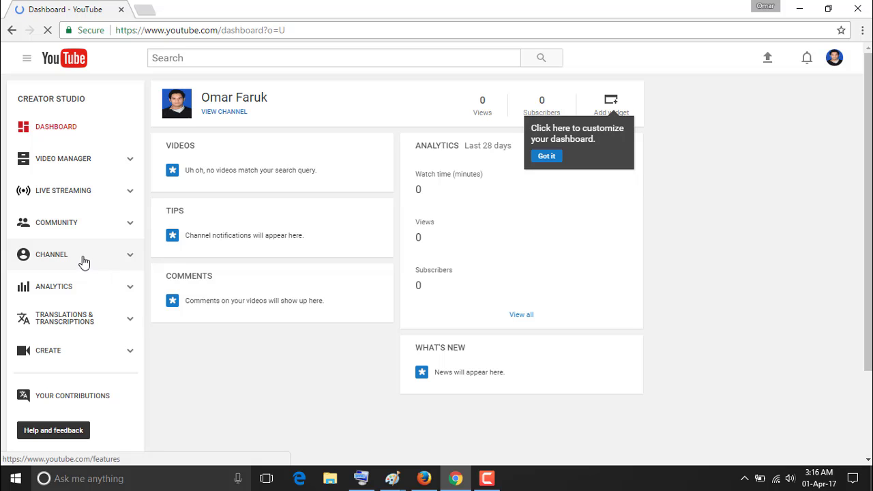
Go to the Branding page in the new channel's settings
click(83, 261)
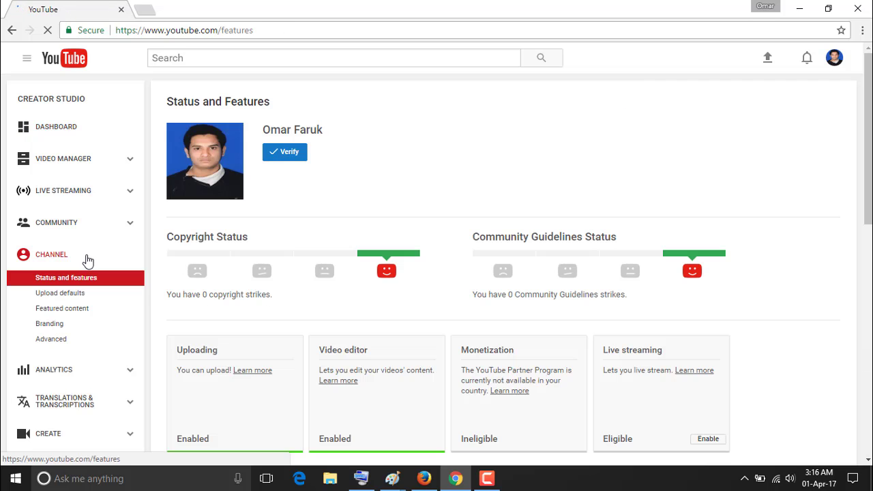
scroll(89, 259, down, 1)
scroll(88, 239, down, 1)
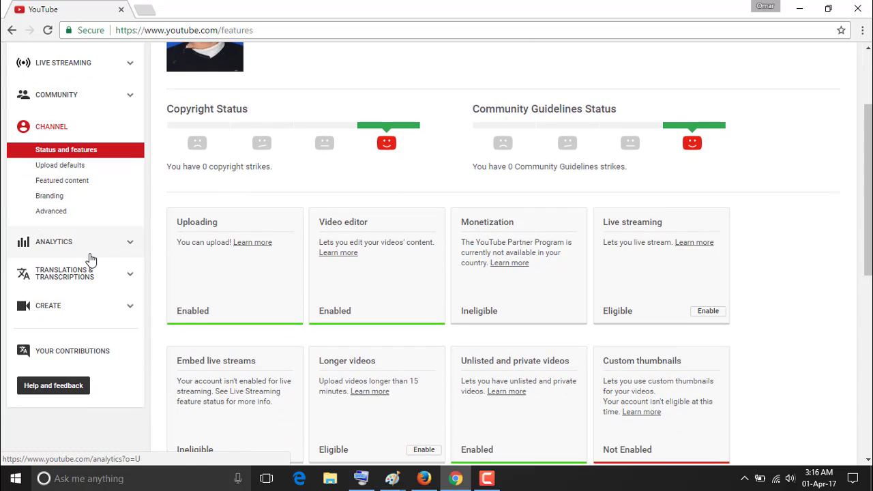
scroll(87, 252, up, 2)
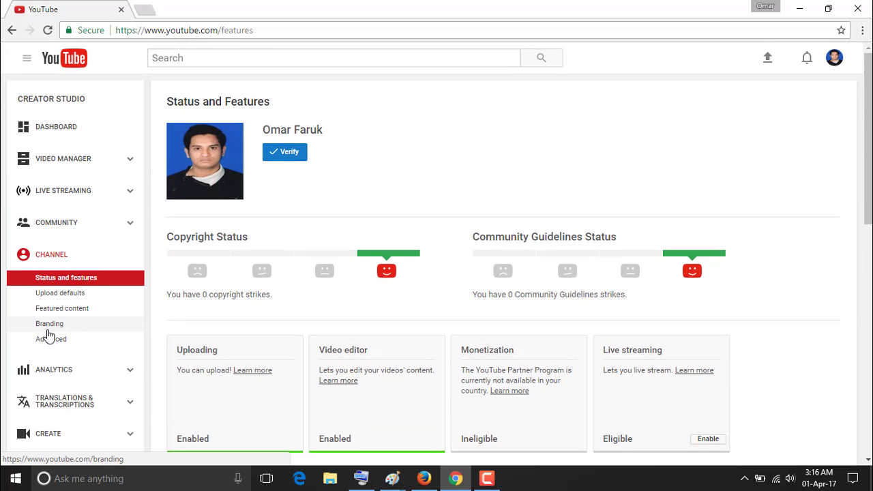
click(47, 328)
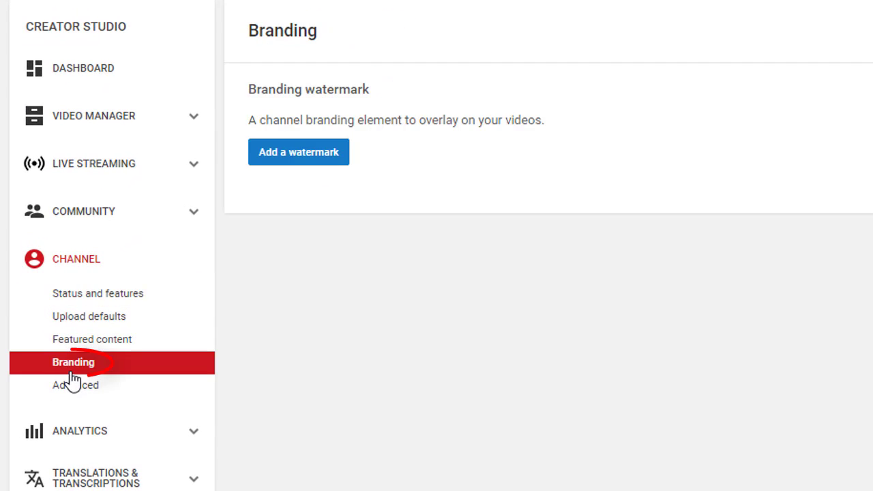
Start adding a branding watermark and browse to the Photo folder inside Making Site on External (F:)
click(293, 165)
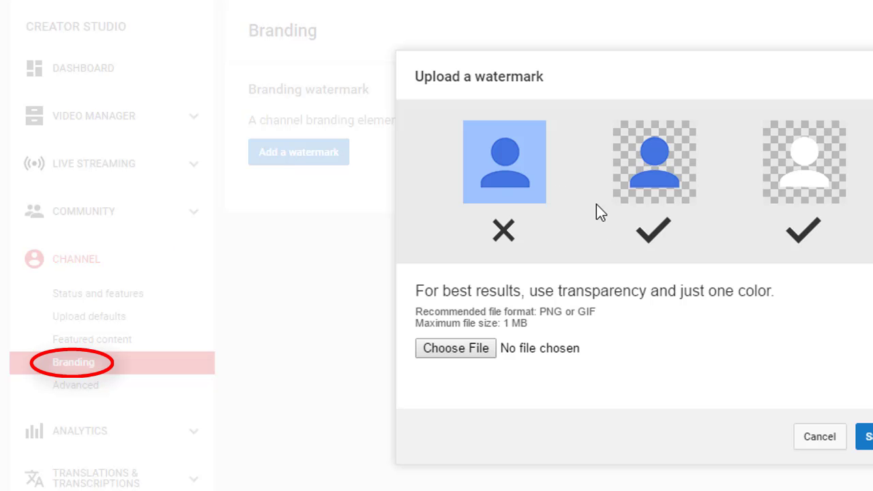
click(450, 349)
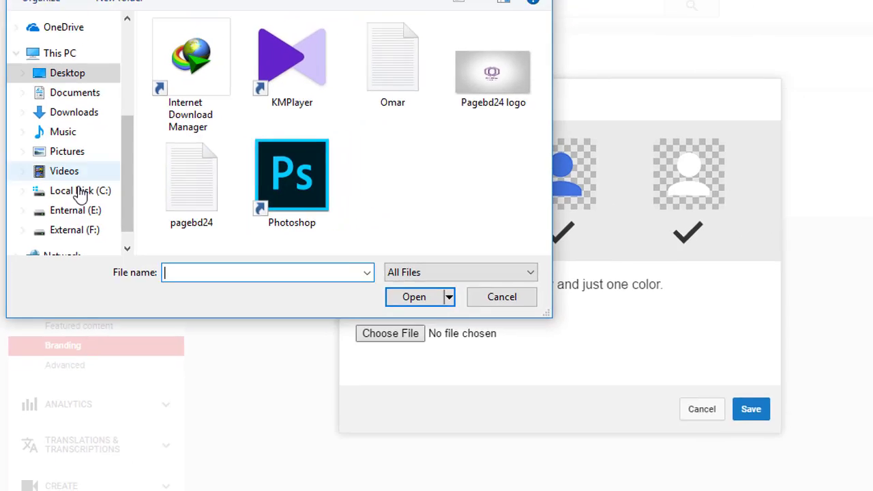
click(96, 230)
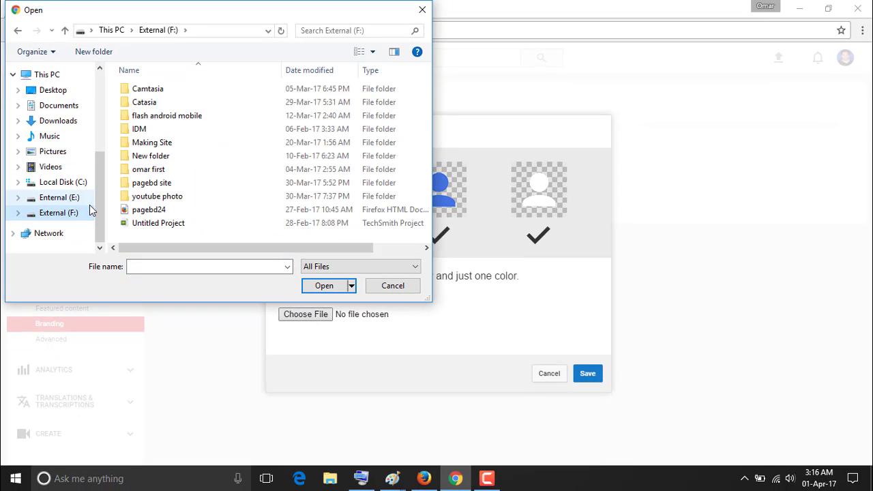
double_click(154, 143)
double_click(150, 109)
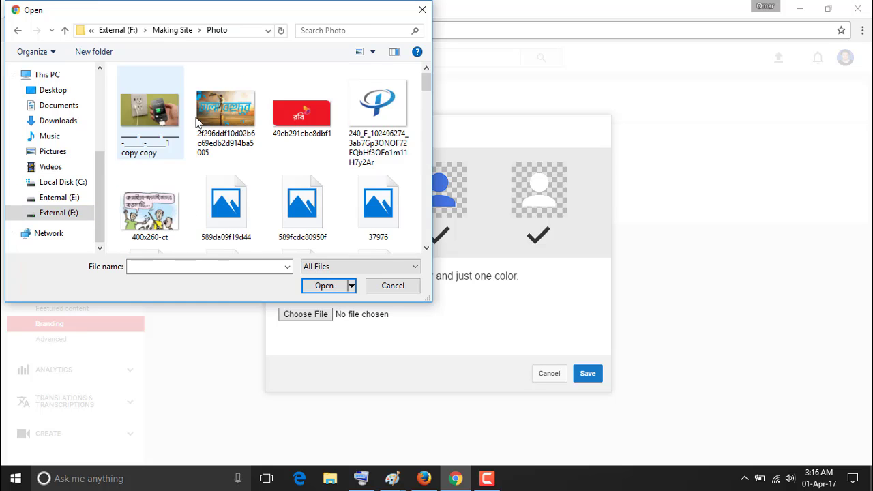
Choose the "Subscribe-PNG-5-180x180" image as the watermark and save it
scroll(257, 177, down, 2)
scroll(259, 179, down, 8)
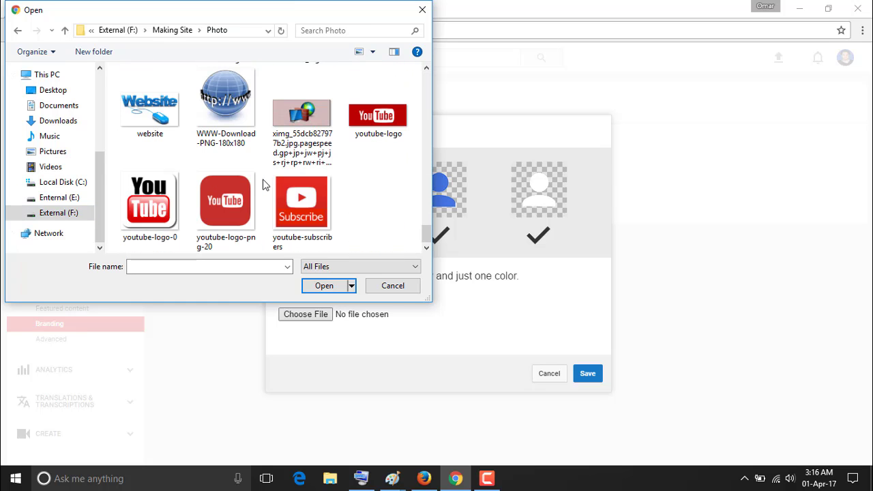
scroll(260, 189, up, 2)
scroll(259, 189, down, 2)
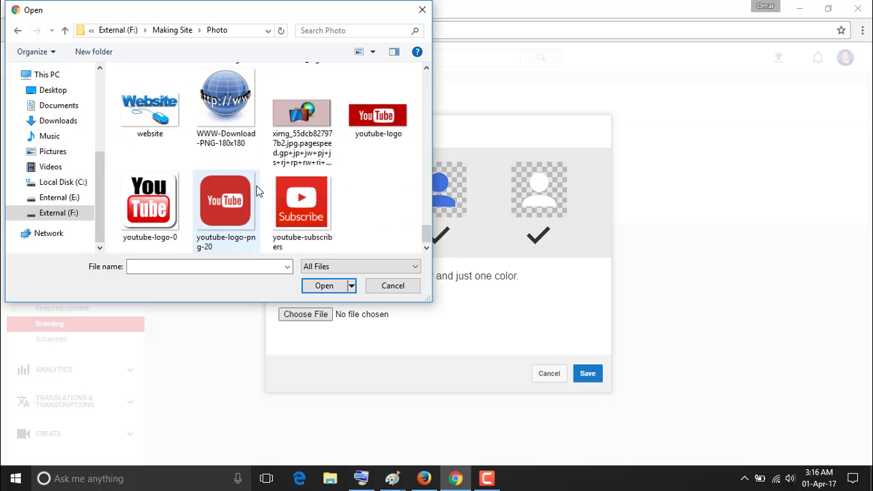
scroll(258, 191, up, 1)
scroll(258, 192, up, 3)
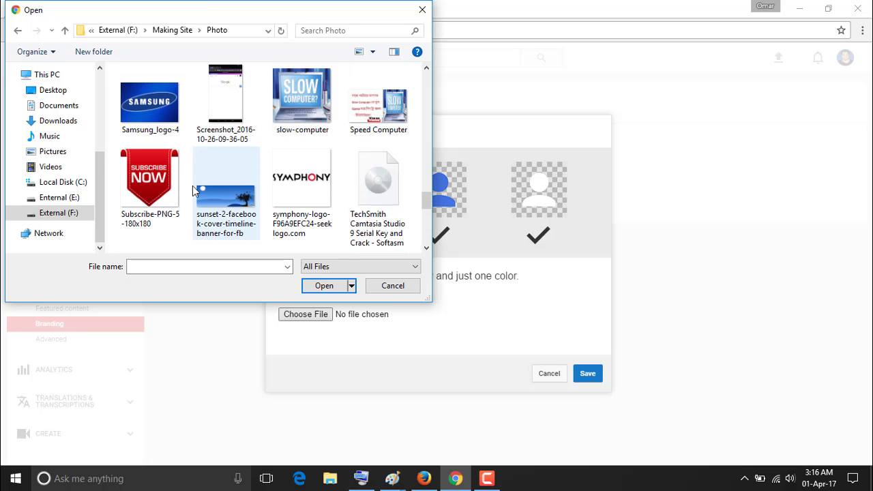
double_click(158, 172)
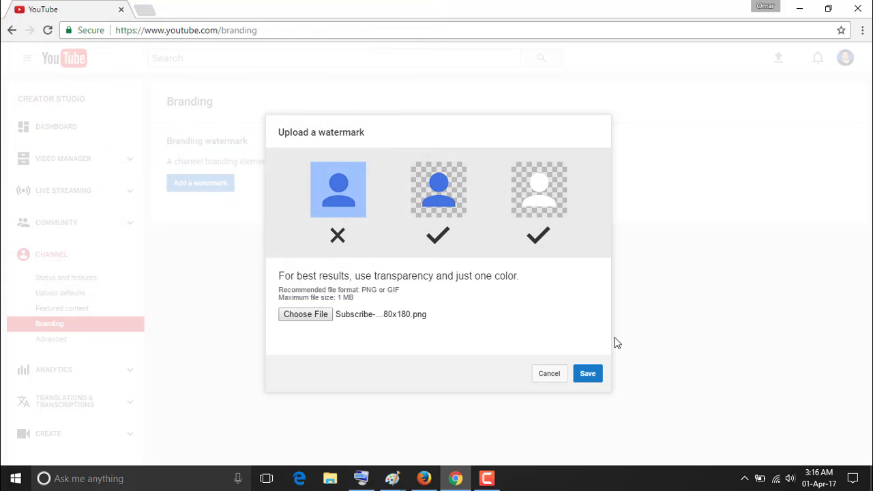
click(580, 372)
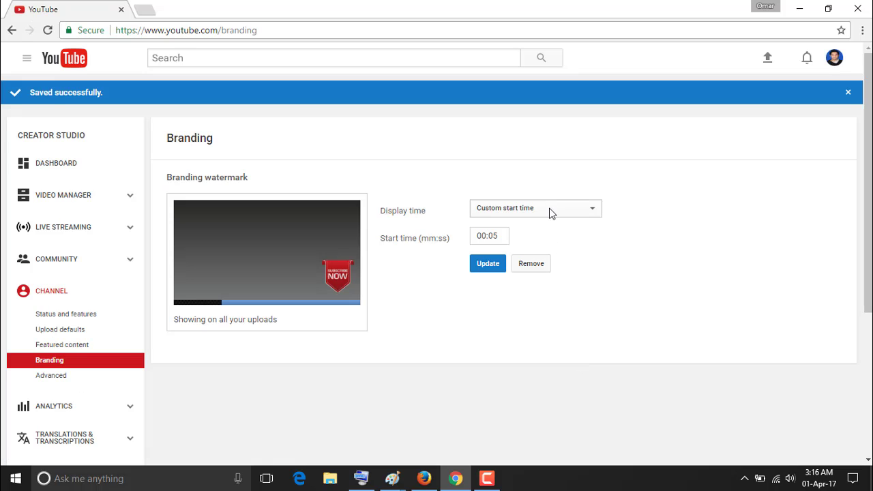
Set the watermark's display time to "Entire video" and update the branding settings
click(551, 213)
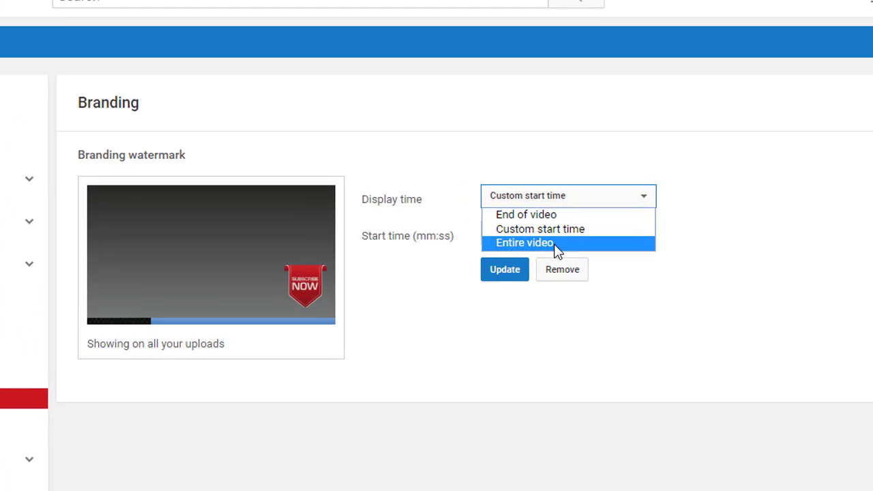
click(530, 243)
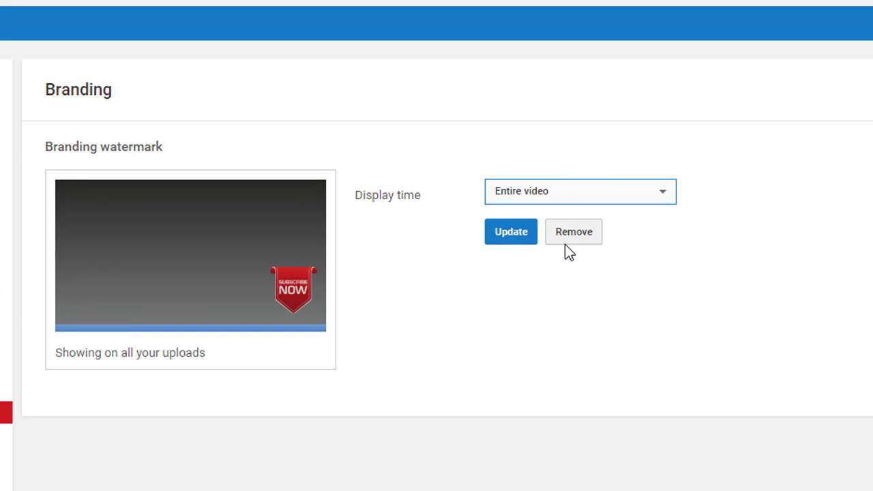
click(499, 236)
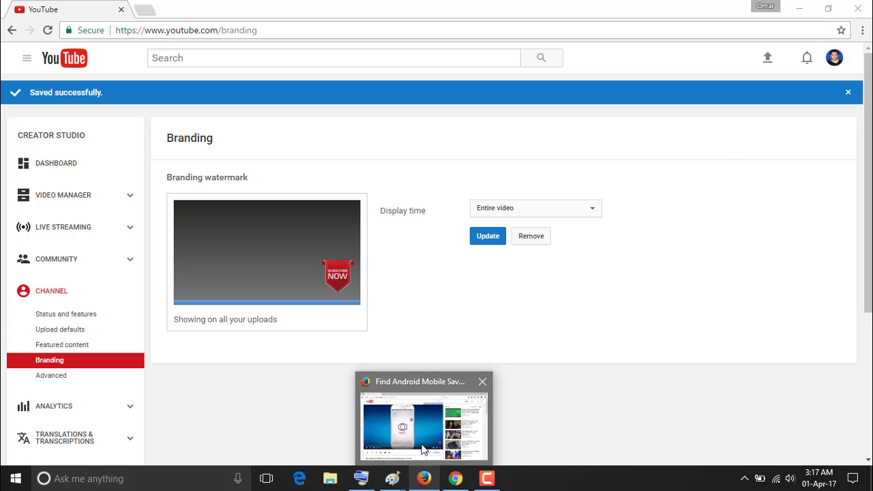
Switch to Firefox, open the PageBD24 channel page and examine the layout of its Home page for returning subscribers
click(424, 478)
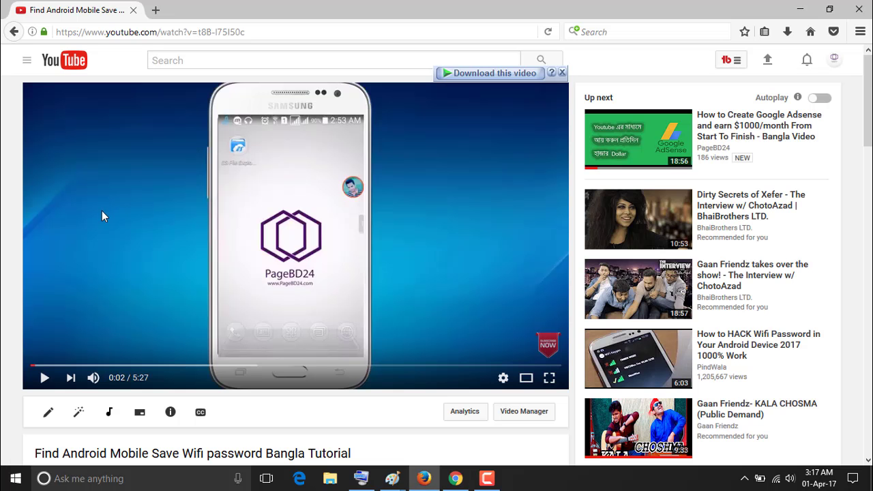
click(833, 60)
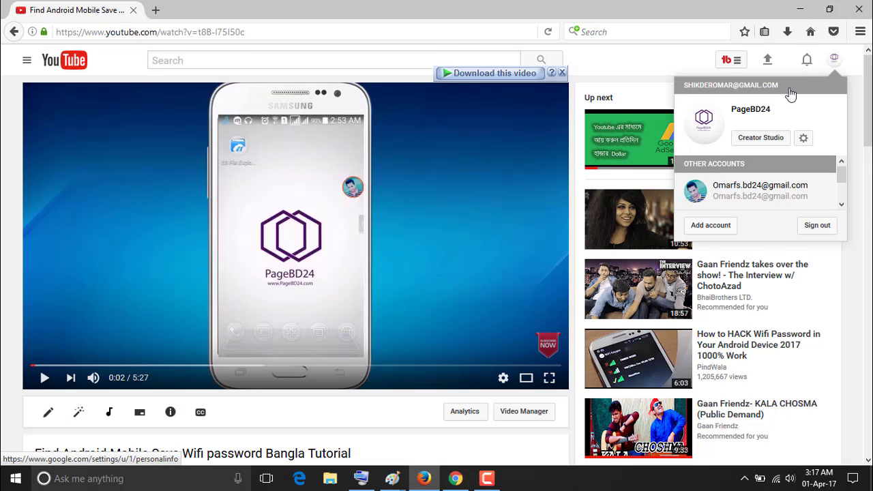
click(60, 65)
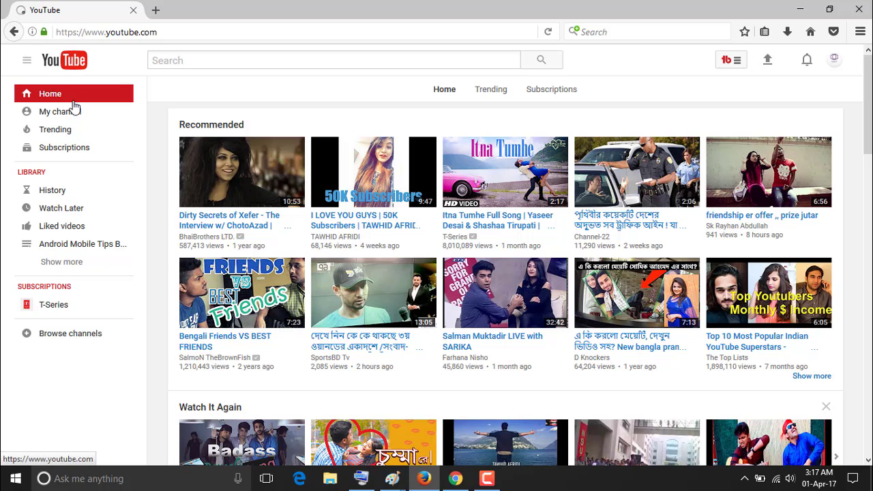
click(75, 111)
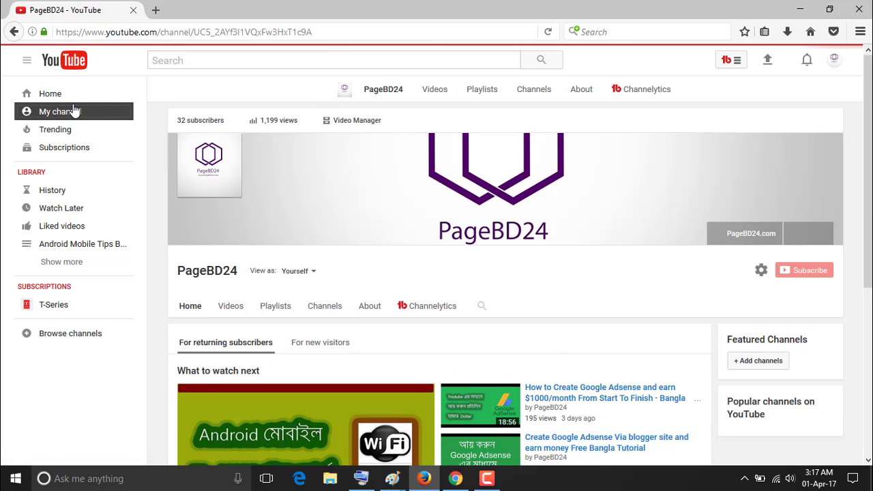
scroll(254, 205, down, 3)
scroll(254, 204, down, 2)
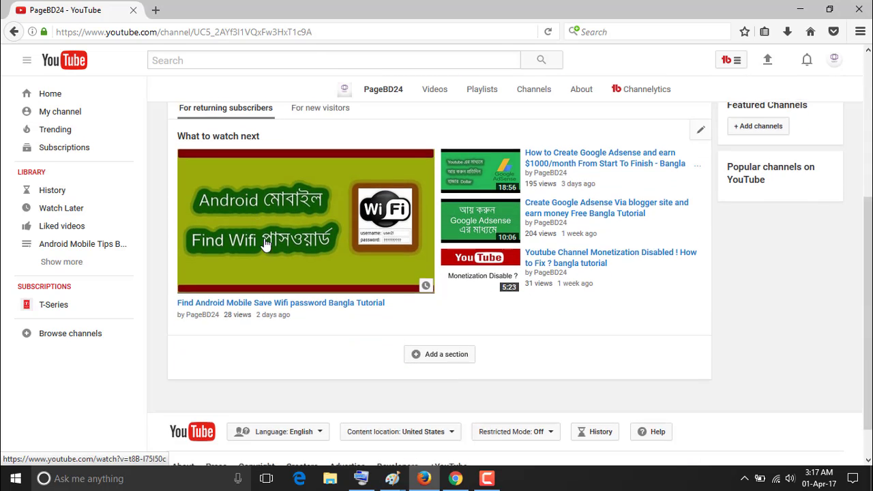
scroll(384, 140, up, 1)
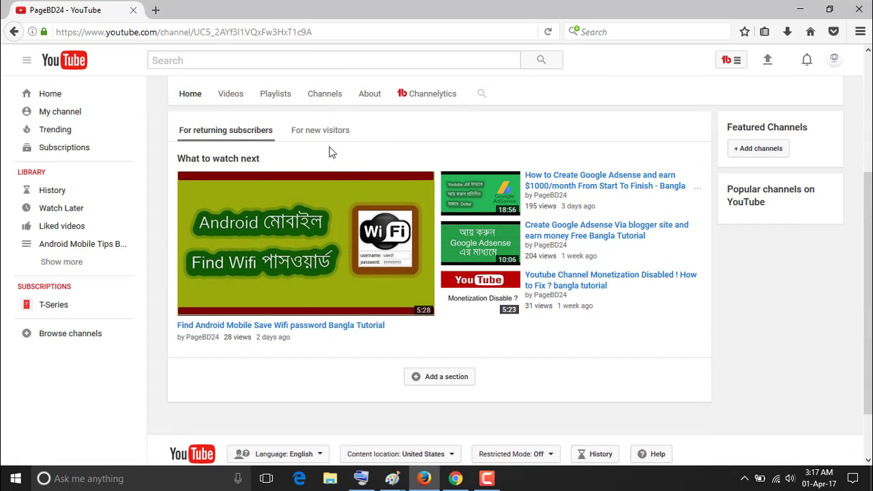
scroll(307, 145, up, 2)
scroll(309, 131, down, 3)
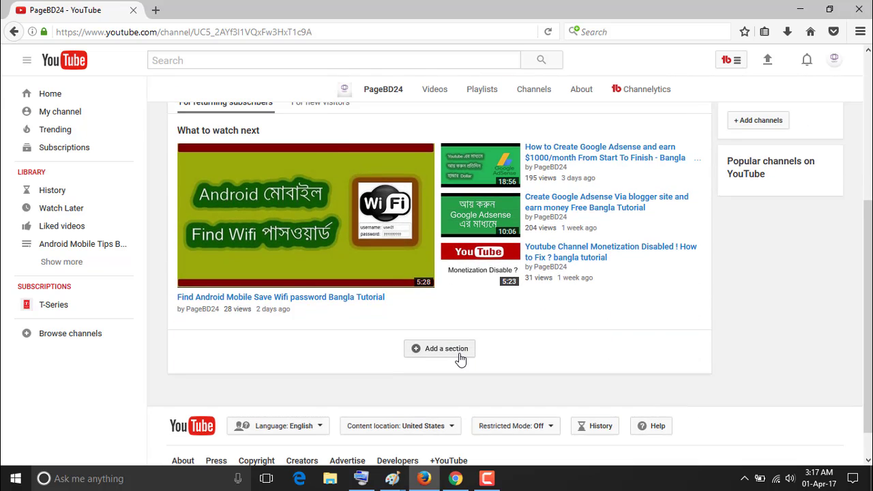
scroll(460, 359, up, 1)
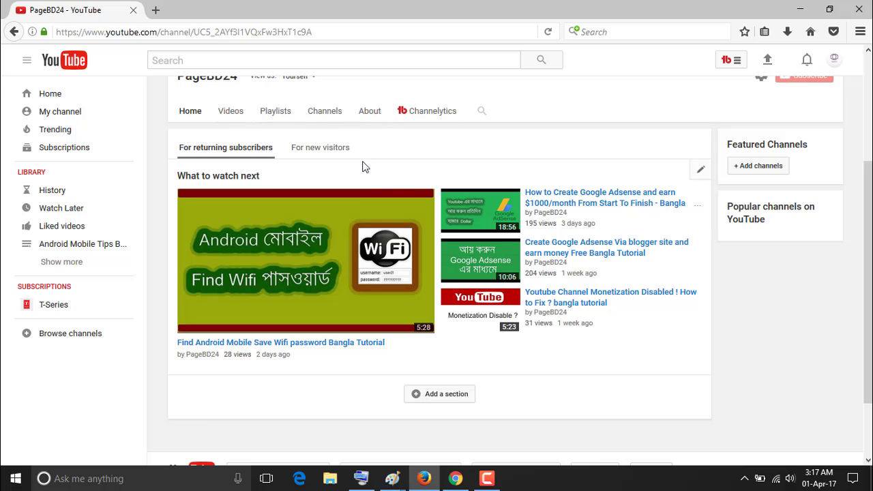
Start a new section for returning subscribers with Uploads as its content and look through its video preview
scroll(382, 293, down, 1)
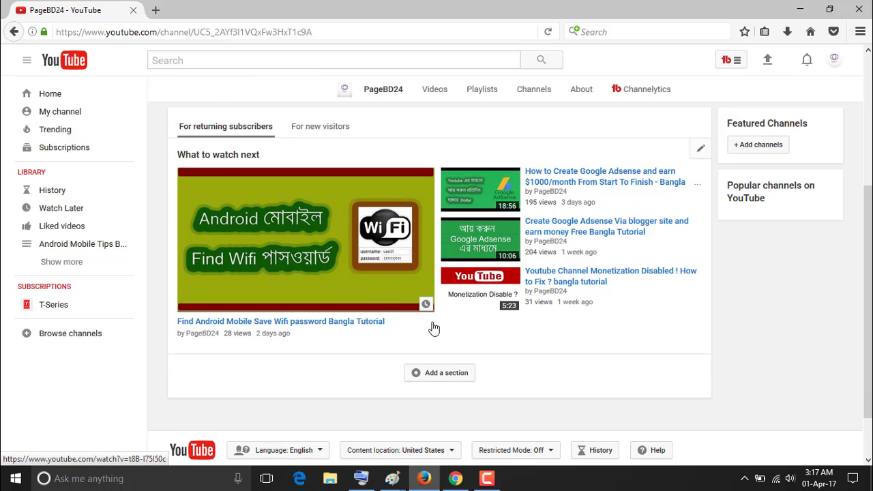
click(435, 377)
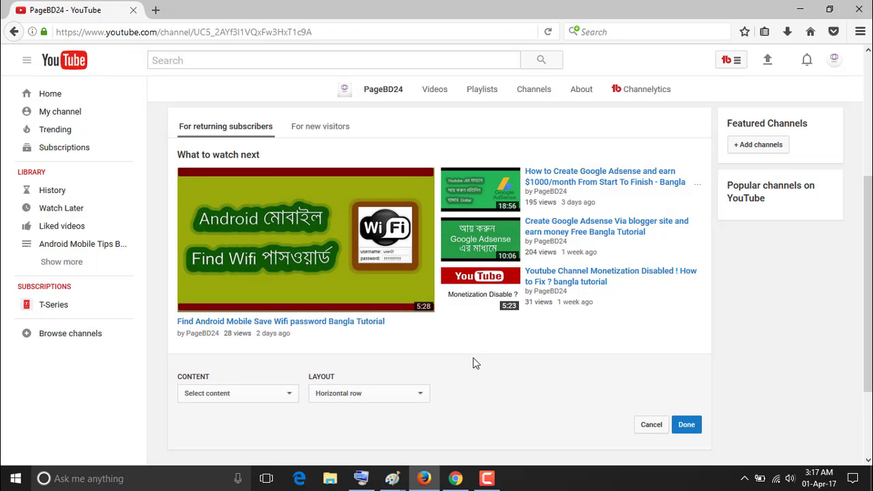
scroll(475, 363, down, 3)
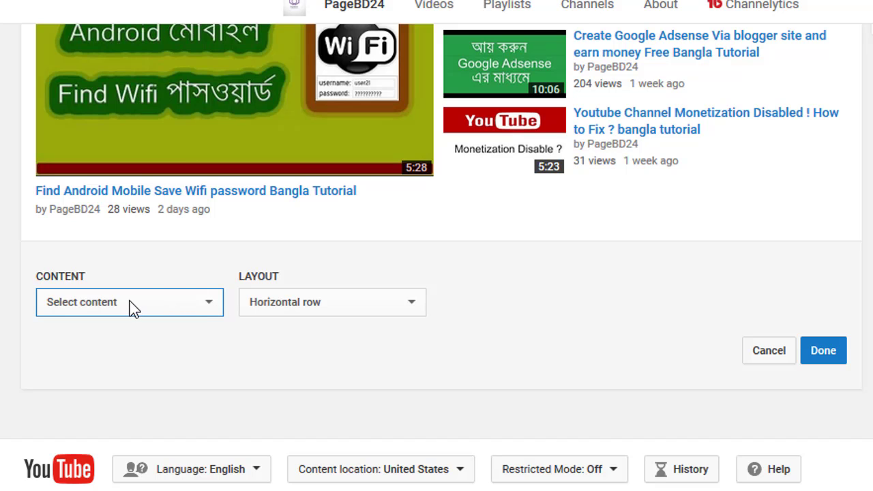
click(212, 306)
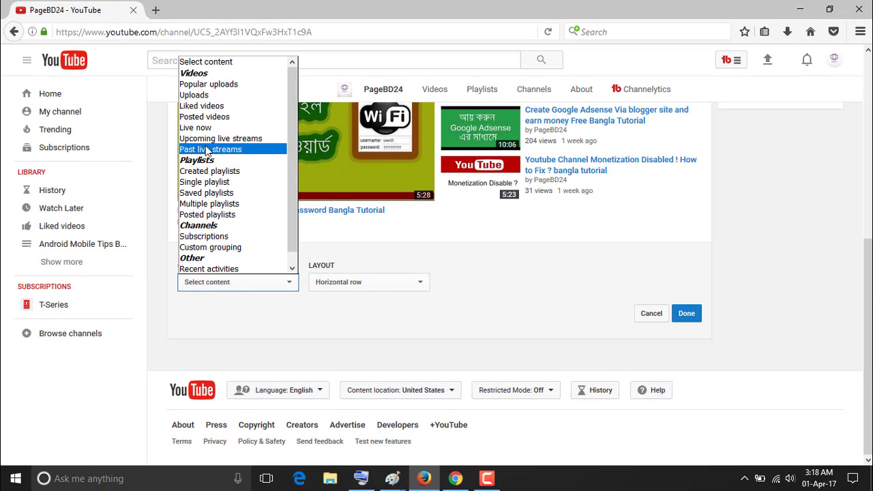
click(210, 96)
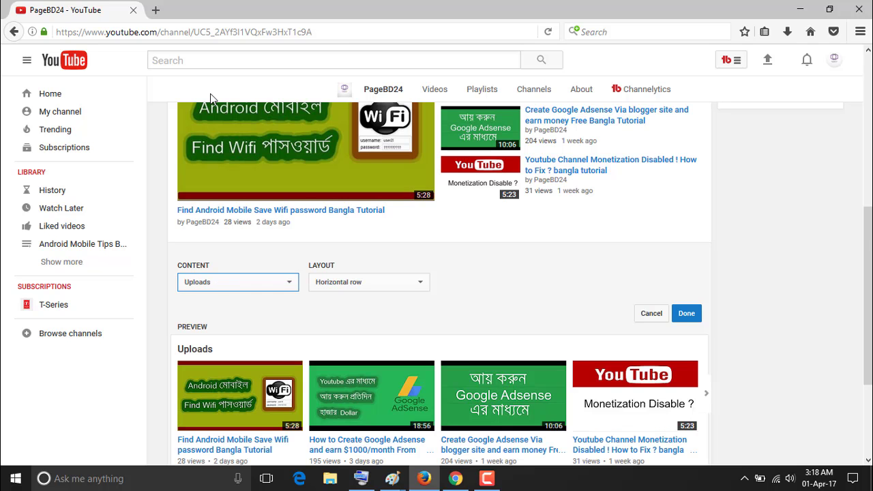
scroll(341, 326, down, 2)
scroll(353, 315, up, 1)
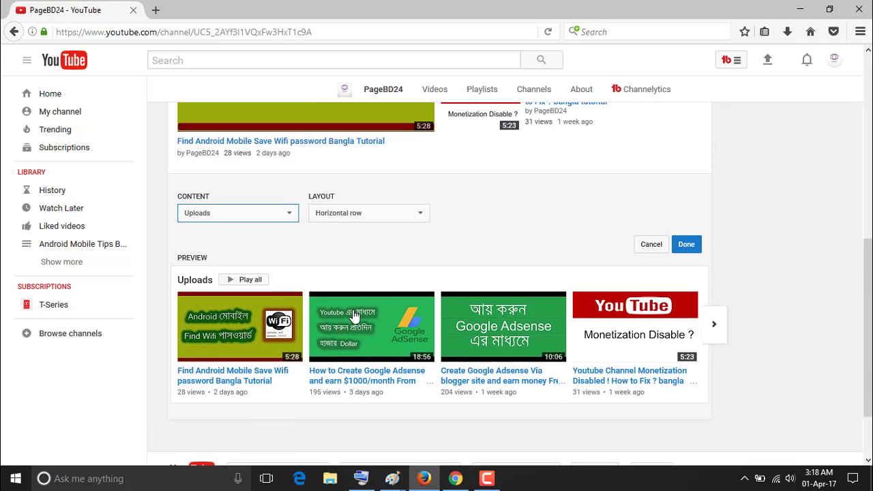
scroll(353, 314, up, 1)
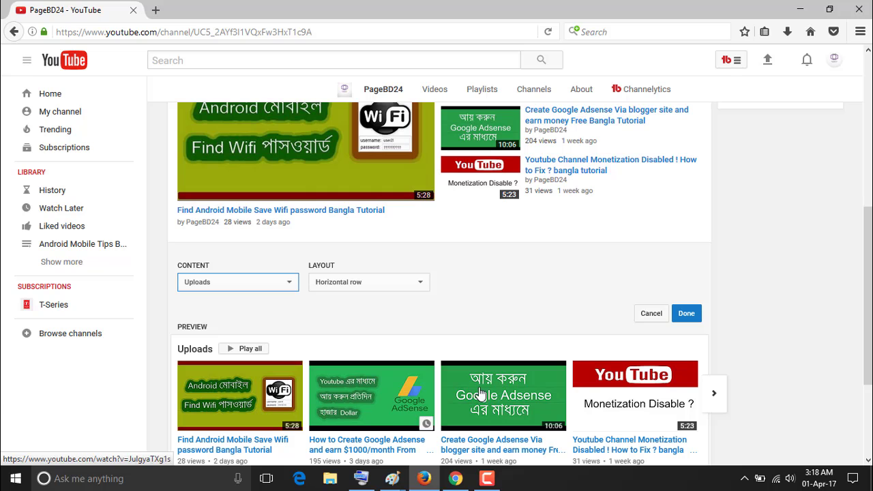
click(713, 394)
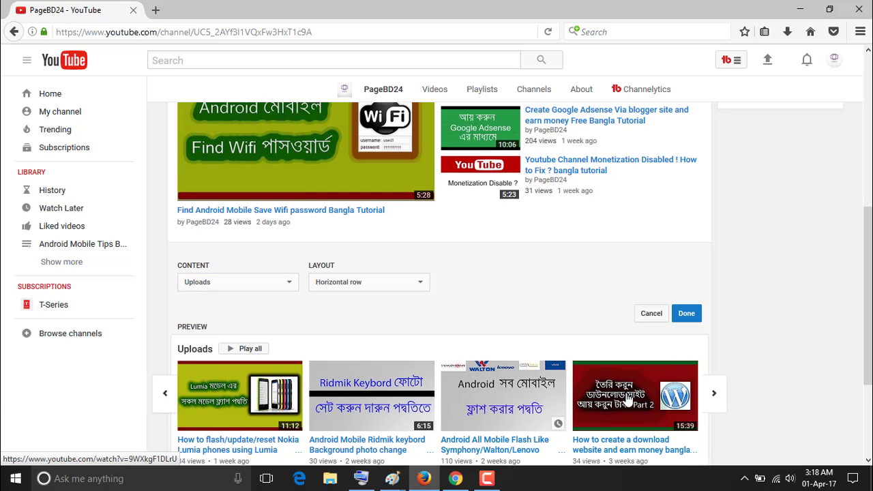
Set the Uploads section's layout to Vertical list and save the section
click(422, 286)
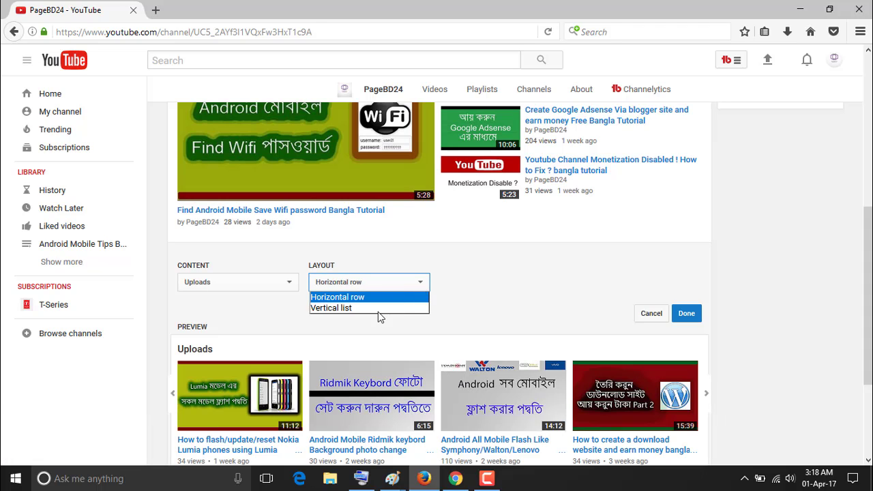
click(331, 308)
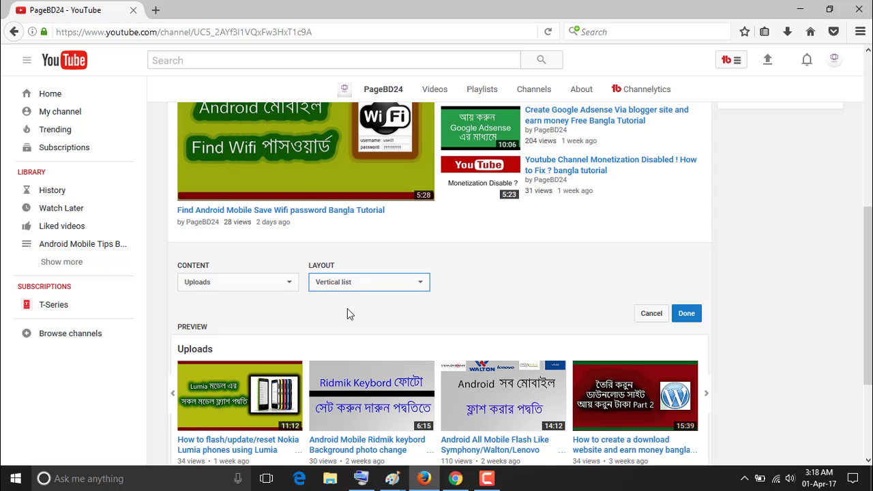
scroll(348, 310, down, 4)
scroll(348, 312, down, 2)
scroll(348, 312, up, 3)
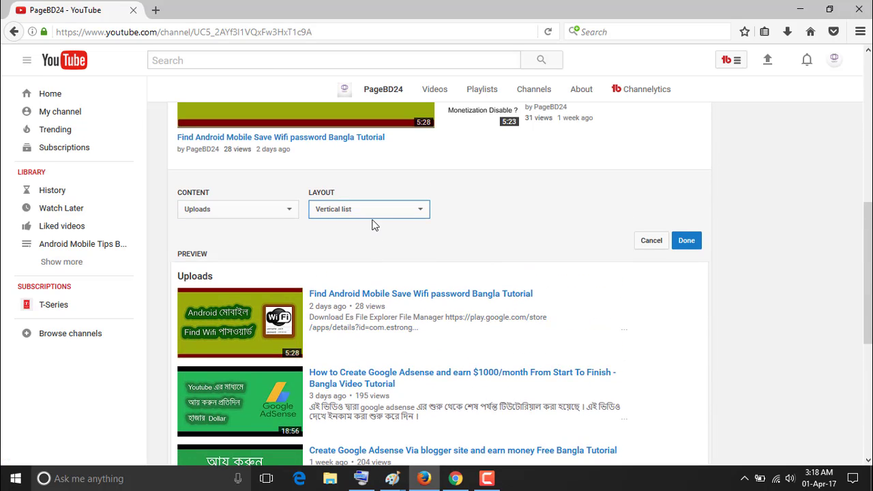
click(686, 243)
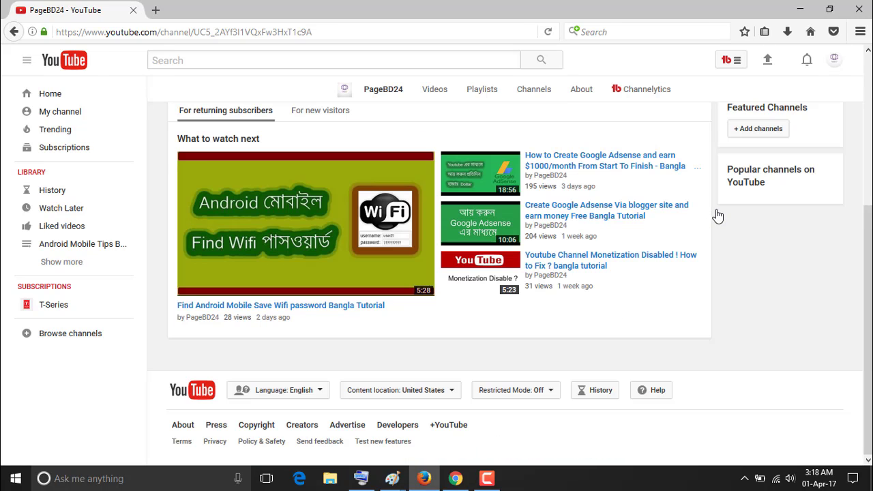
Look over the channel's Home page below "What to watch next" and reload the channel page
scroll(389, 311, up, 1)
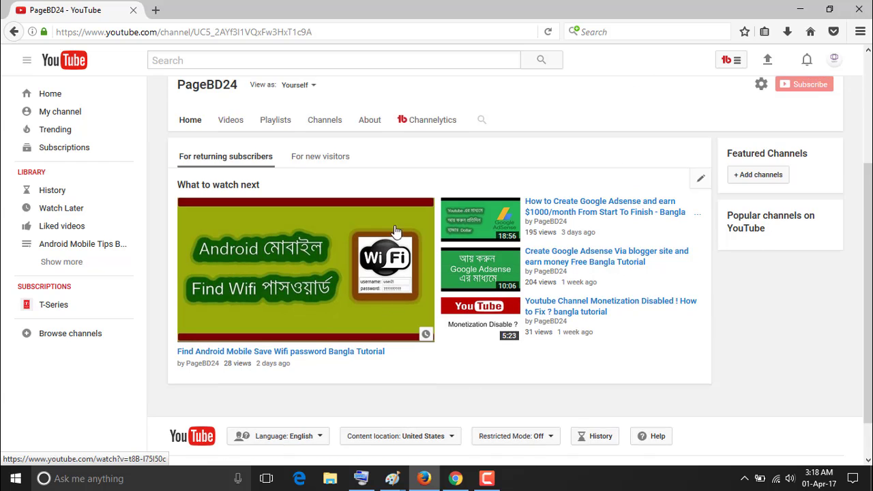
scroll(393, 213, down, 1)
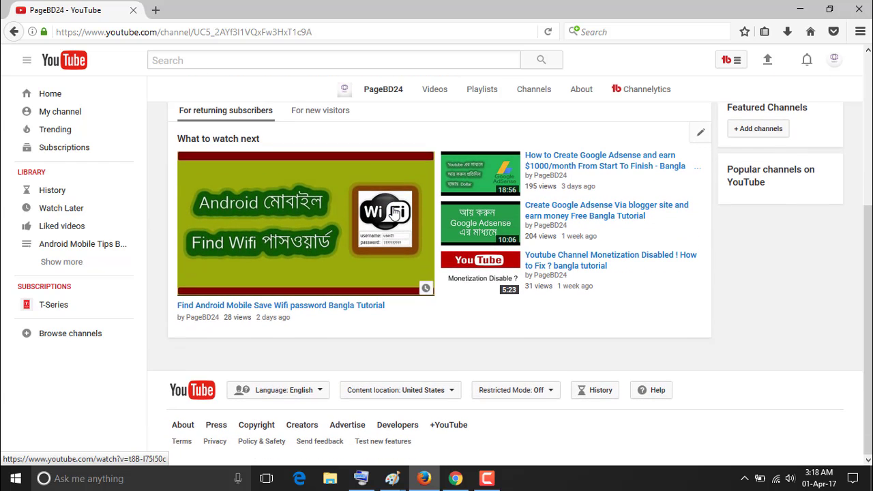
scroll(414, 321, up, 3)
scroll(165, 218, down, 2)
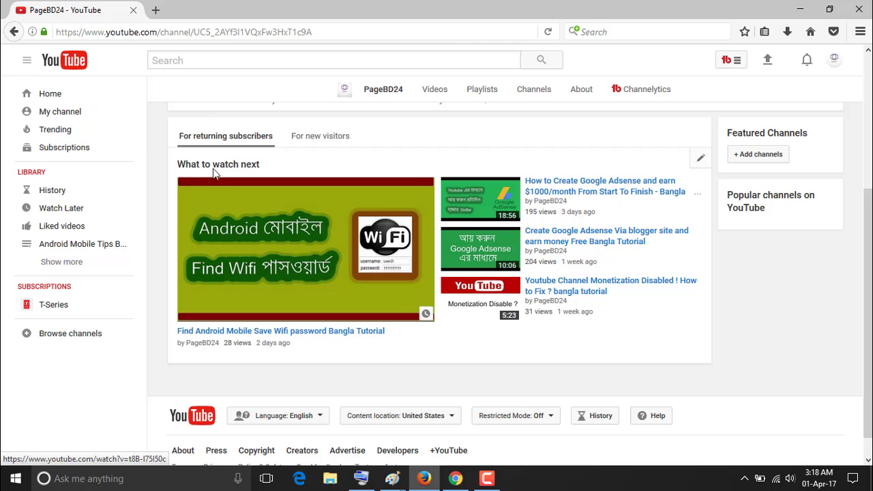
click(344, 29)
key(Return)
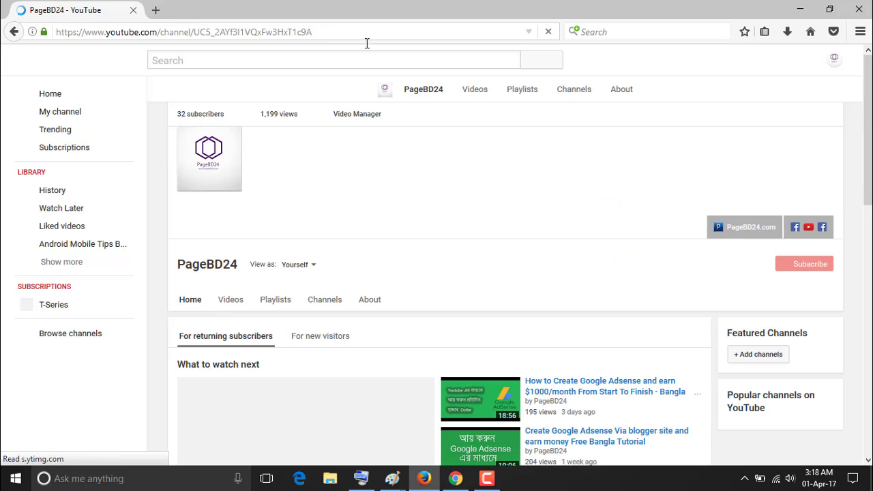
Examine how the Uploads section is arranged under "What to watch next" on the channel's Home page
scroll(416, 191, down, 5)
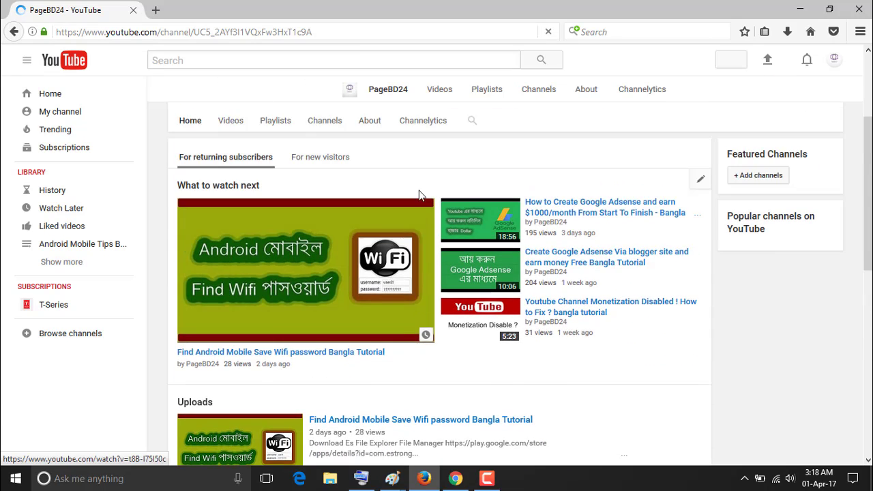
scroll(420, 189, down, 6)
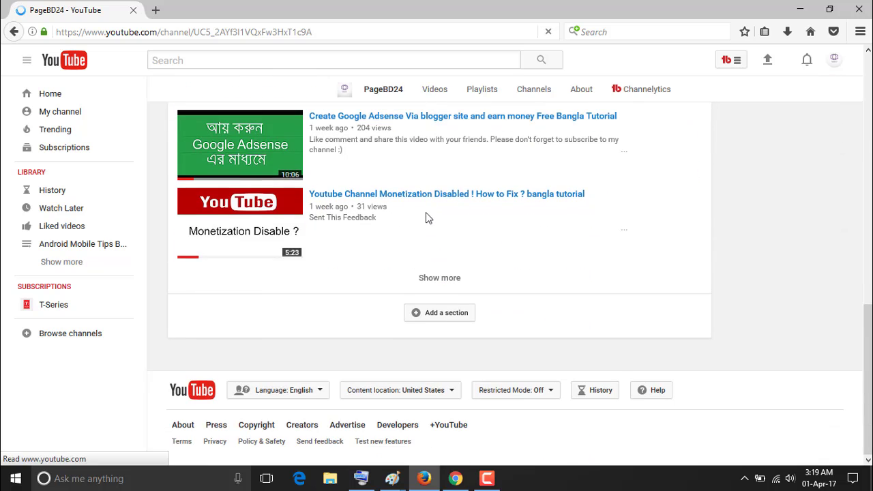
scroll(426, 212, up, 3)
scroll(428, 216, up, 4)
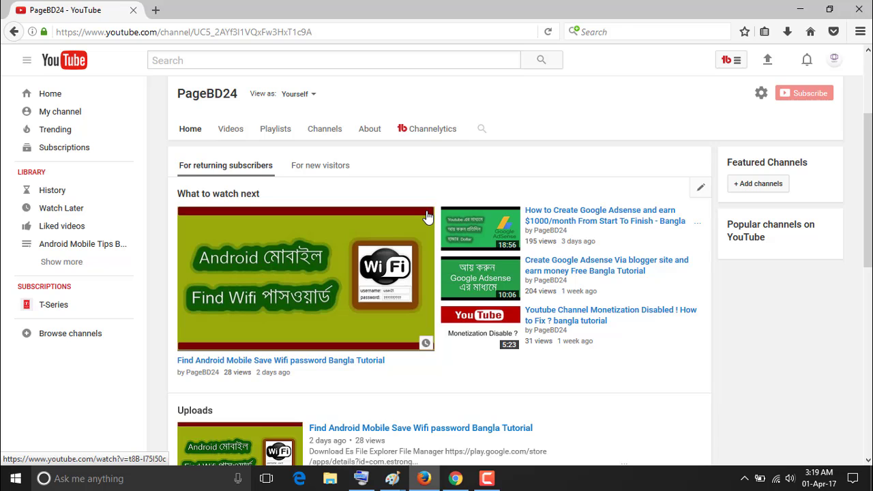
scroll(427, 216, up, 2)
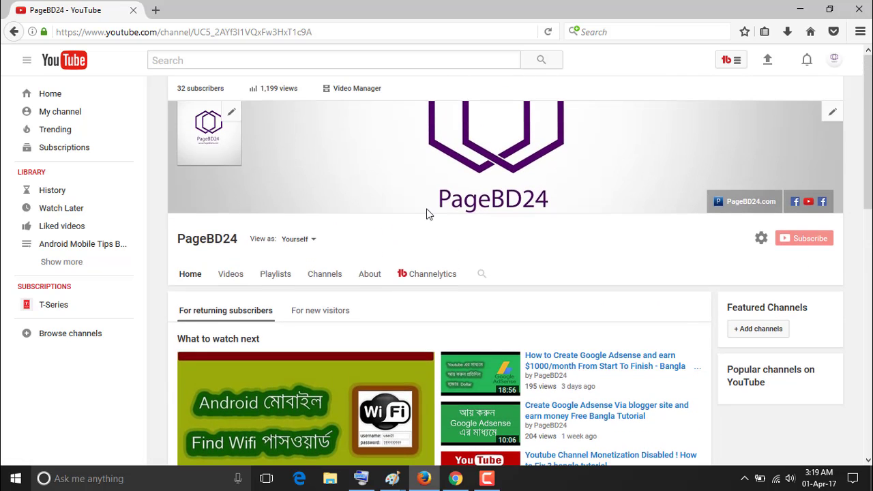
scroll(427, 214, down, 2)
scroll(428, 215, down, 1)
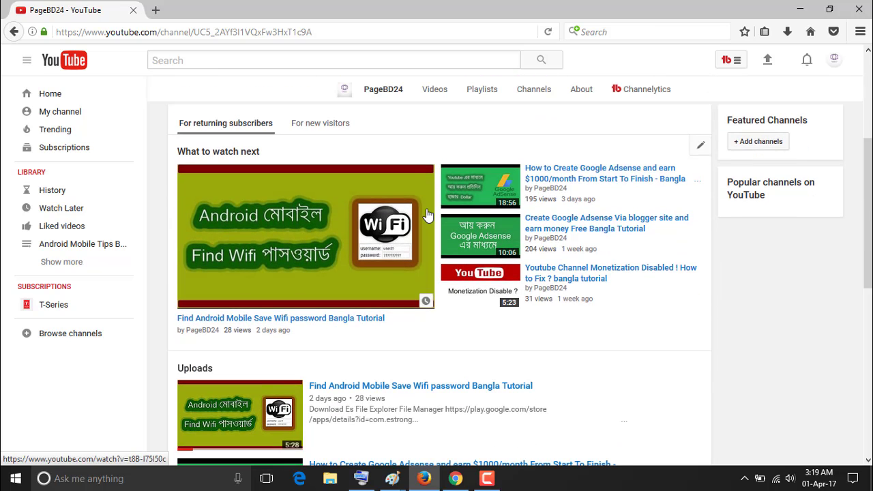
scroll(428, 216, down, 2)
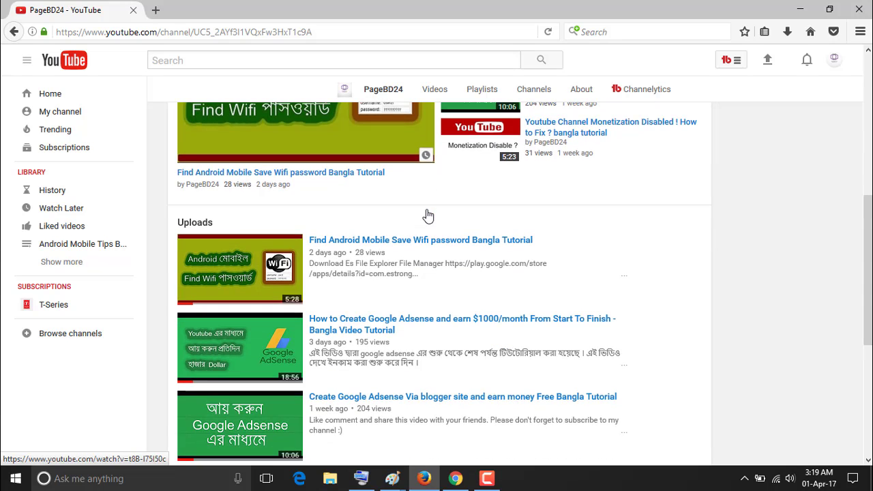
scroll(428, 216, down, 2)
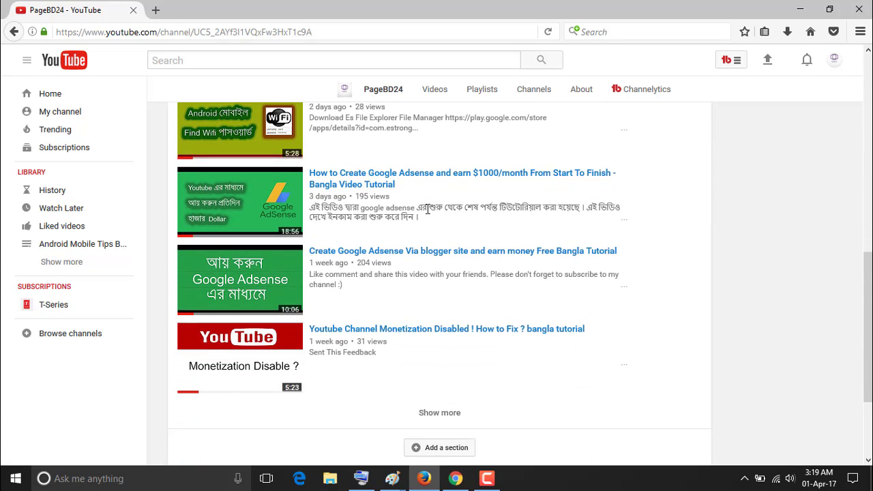
scroll(428, 209, up, 2)
scroll(429, 228, down, 4)
scroll(416, 227, up, 3)
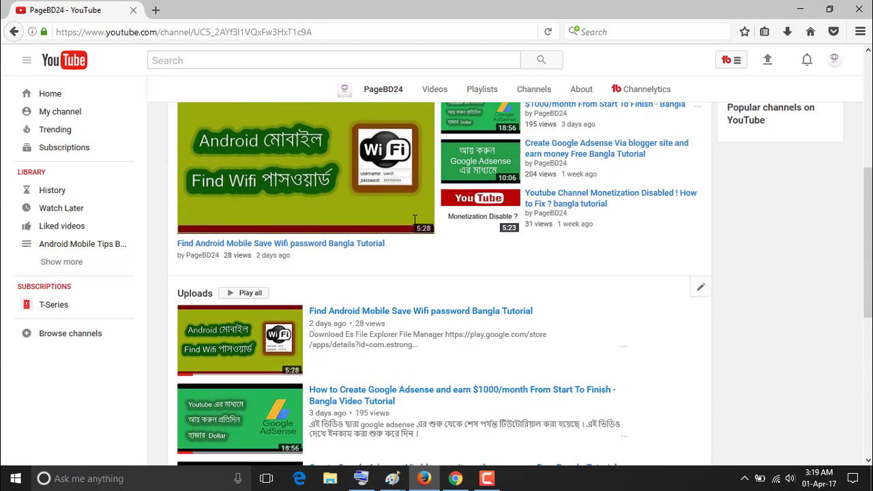
scroll(477, 236, down, 4)
scroll(521, 246, up, 7)
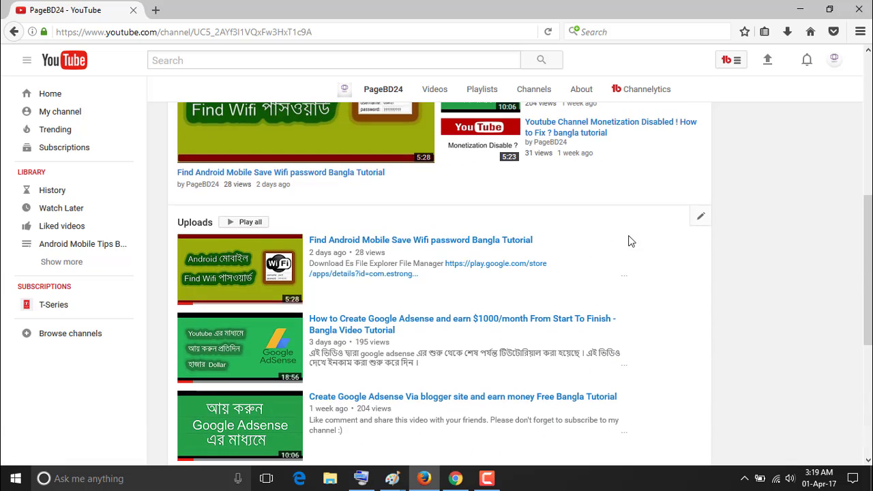
Start another section below Uploads with Popular uploads as its content
scroll(493, 399, down, 8)
click(464, 319)
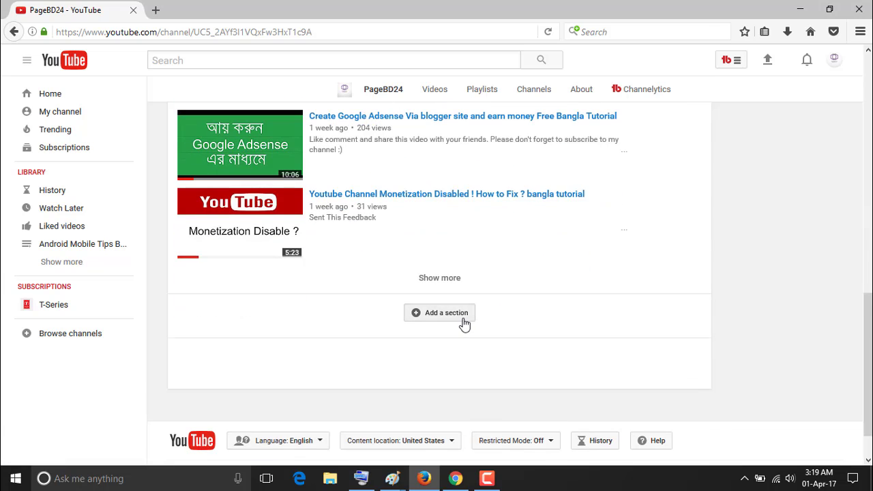
click(288, 333)
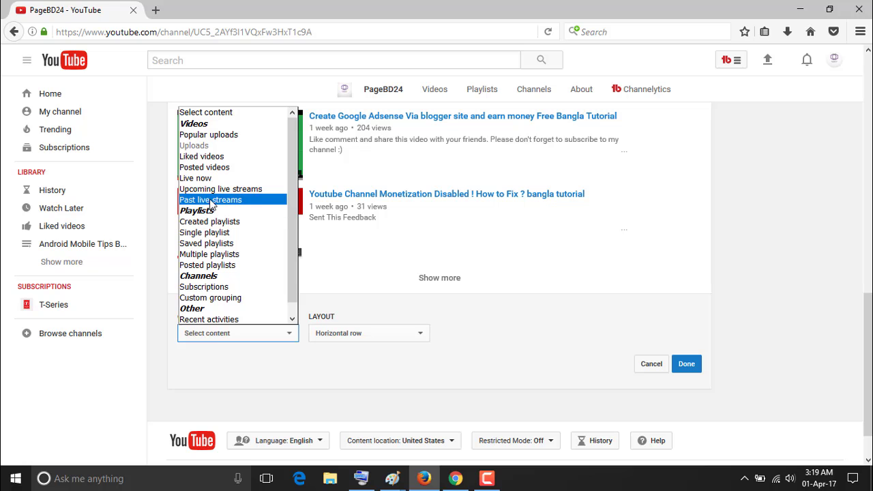
click(220, 136)
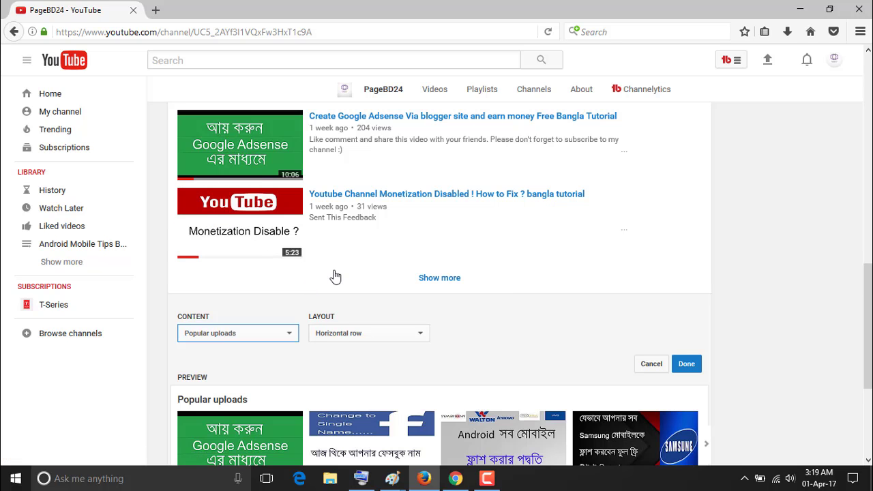
scroll(335, 276, down, 2)
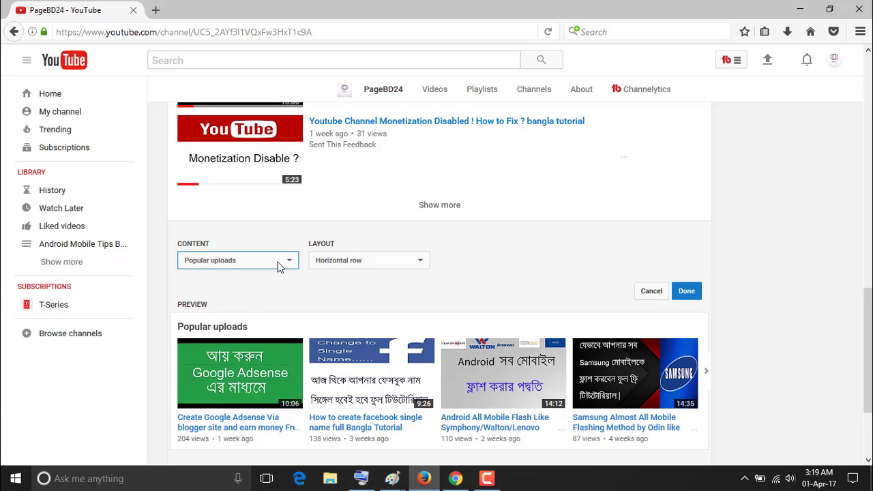
Set the Popular uploads section's layout to Vertical list, save it and review the Home page sections
click(417, 263)
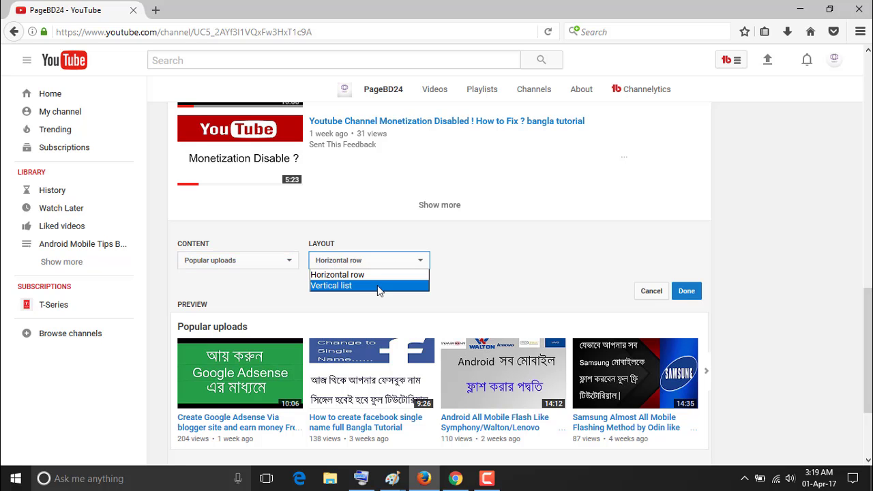
click(394, 281)
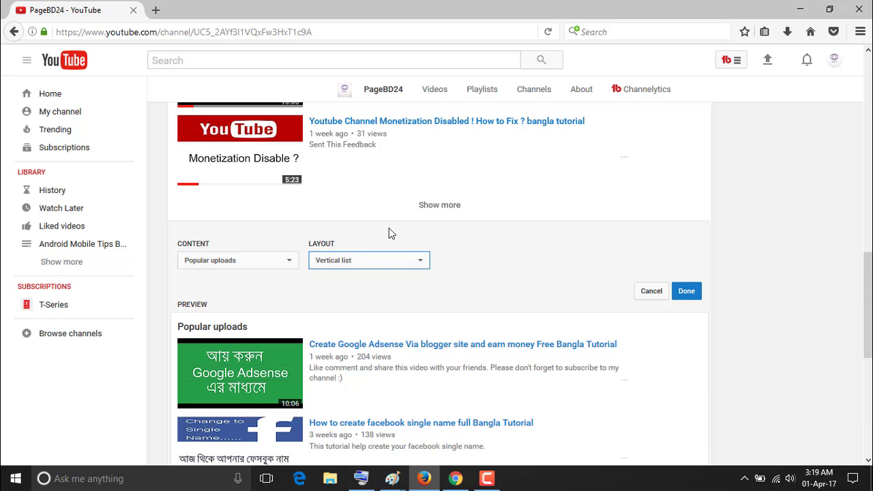
scroll(423, 307, down, 3)
scroll(647, 252, up, 3)
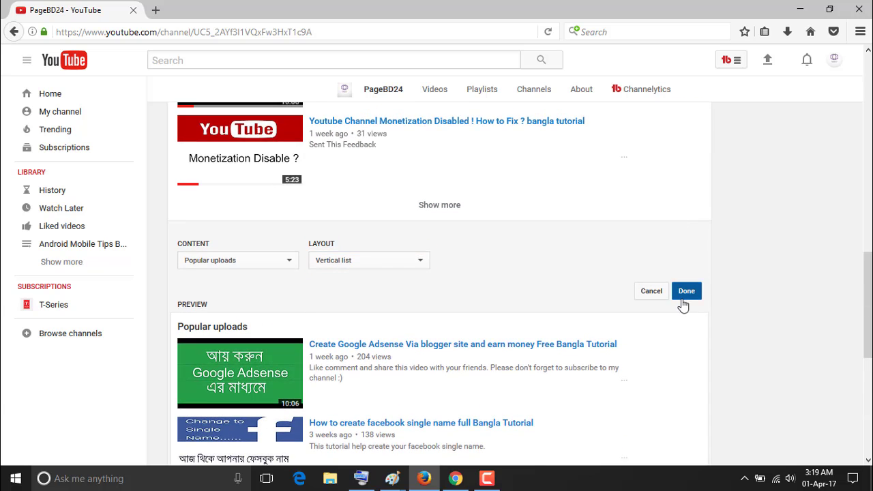
click(652, 292)
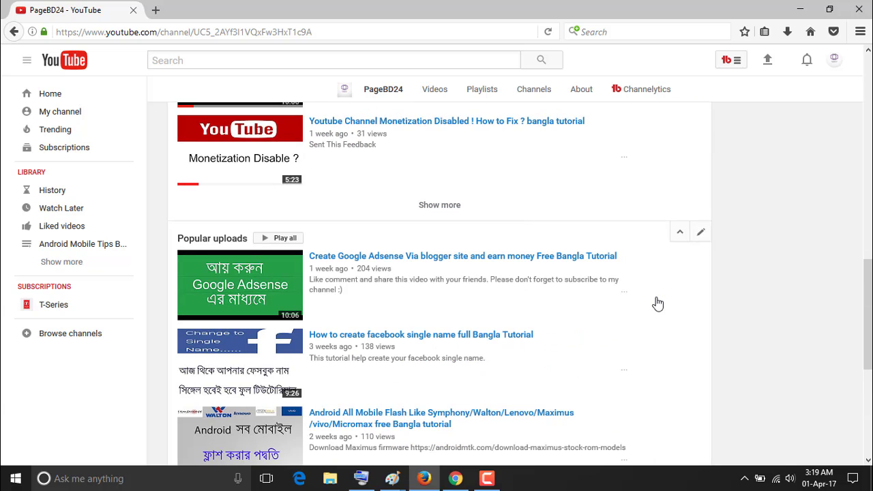
scroll(525, 252, up, 3)
scroll(525, 252, up, 15)
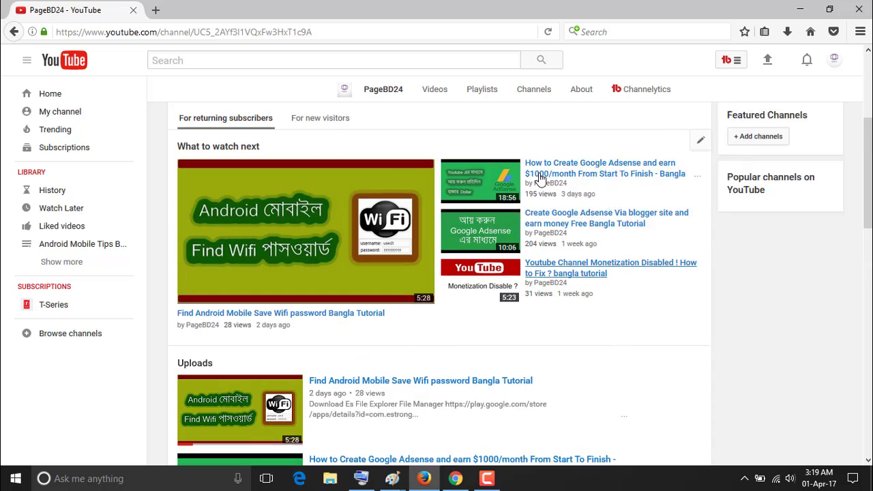
scroll(546, 125, down, 8)
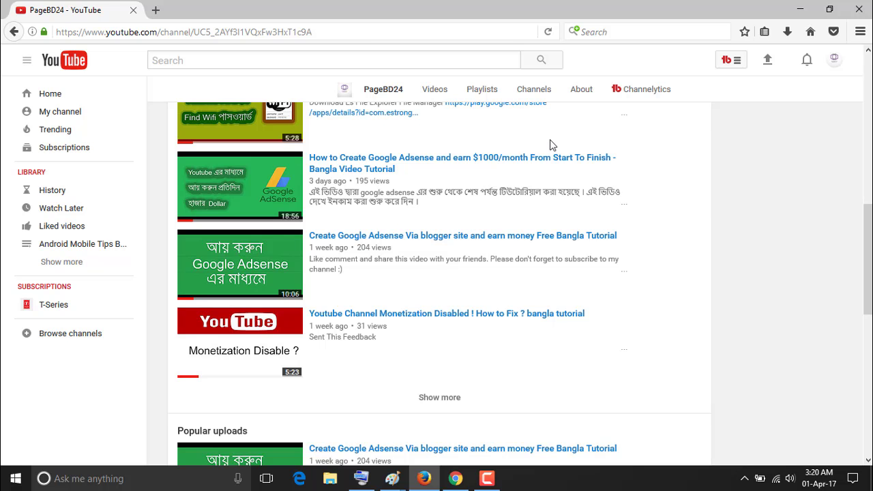
Add a Created playlists section in a Horizontal row layout below Popular uploads on the channel's Home page
scroll(607, 211, down, 10)
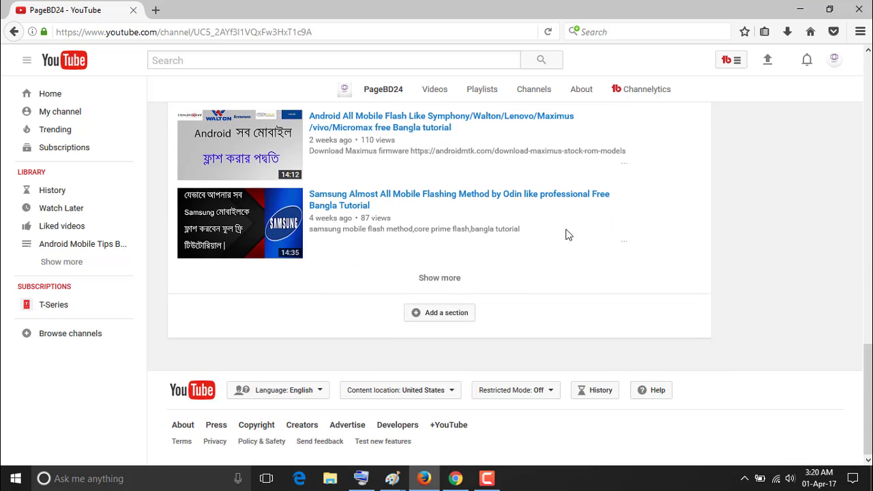
click(452, 313)
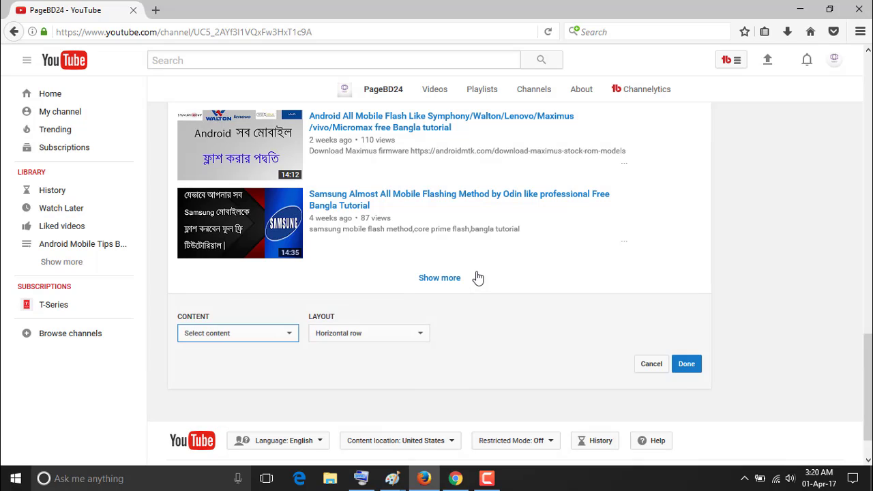
click(283, 334)
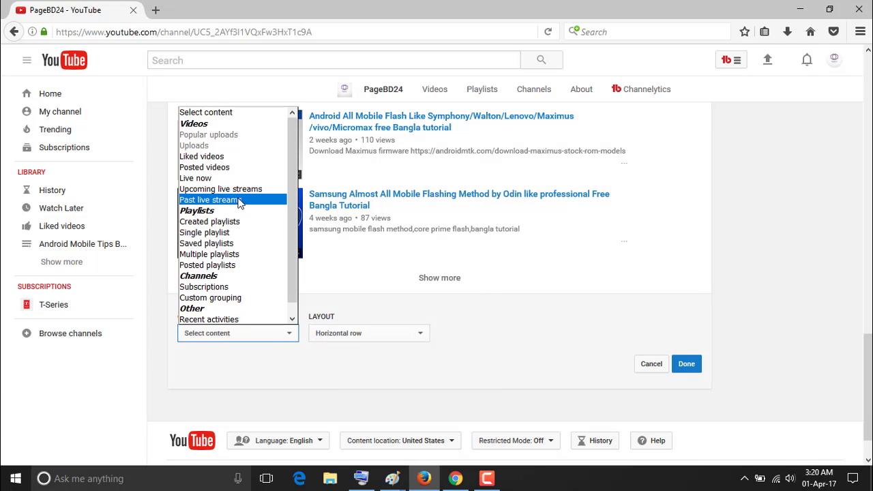
scroll(237, 291, down, 1)
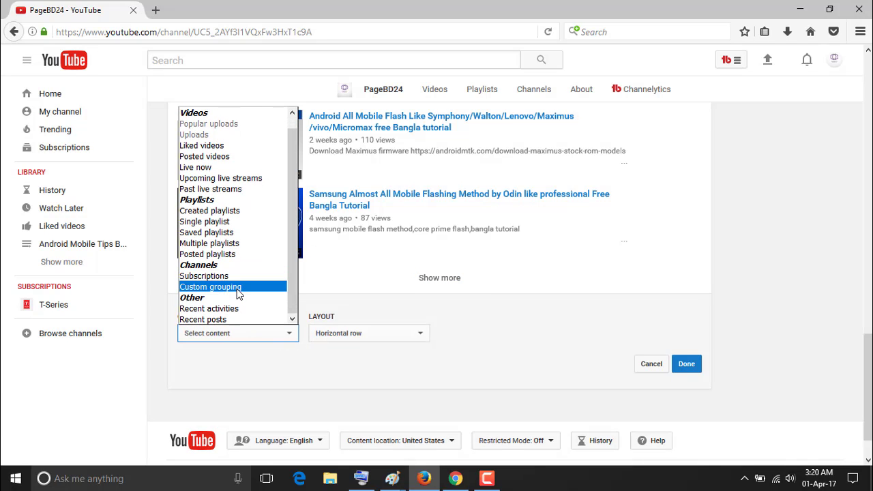
click(242, 213)
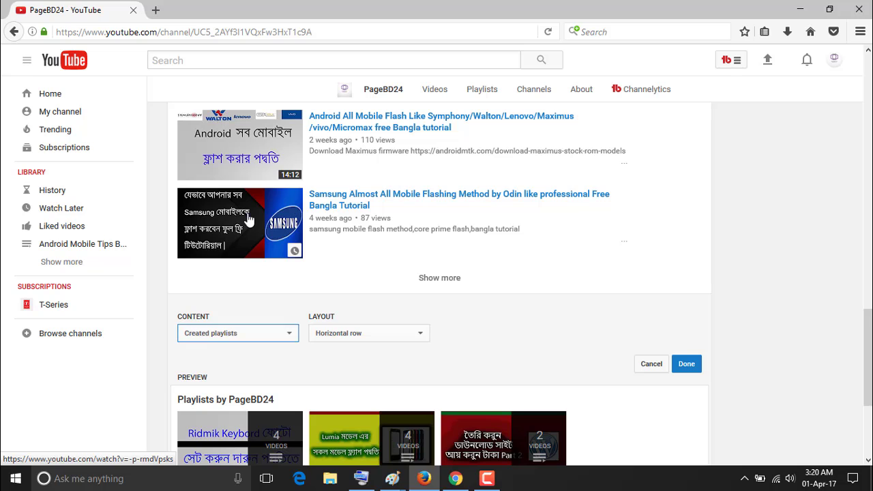
scroll(279, 268, down, 2)
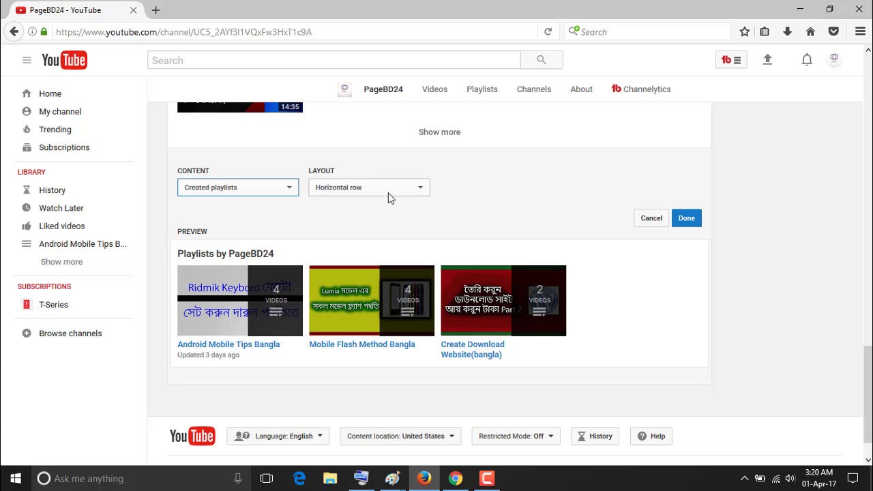
click(686, 224)
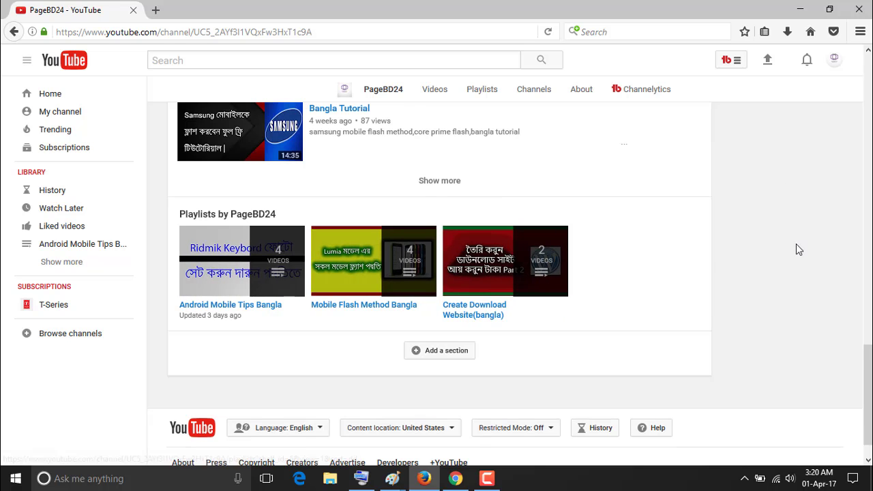
Review the order and layout of the Uploads, Popular uploads and playlists sections on the channel's Home page
scroll(791, 245, up, 9)
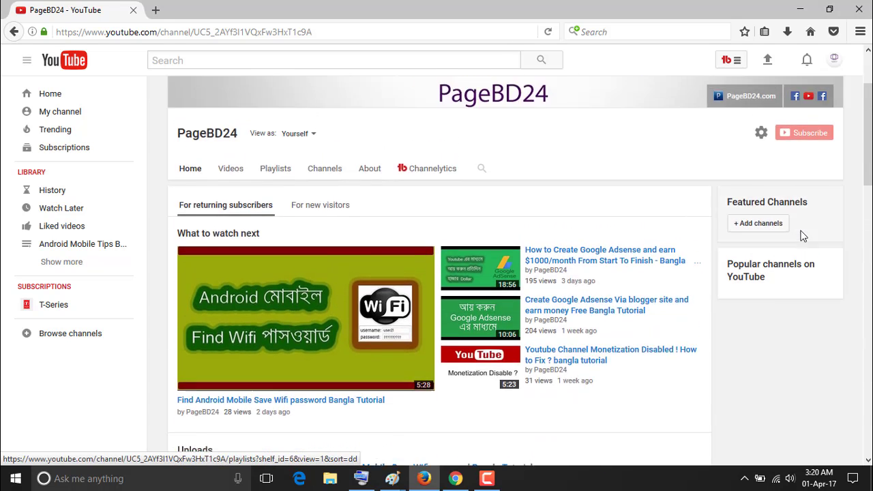
scroll(799, 236, down, 7)
scroll(800, 232, down, 3)
scroll(807, 216, up, 6)
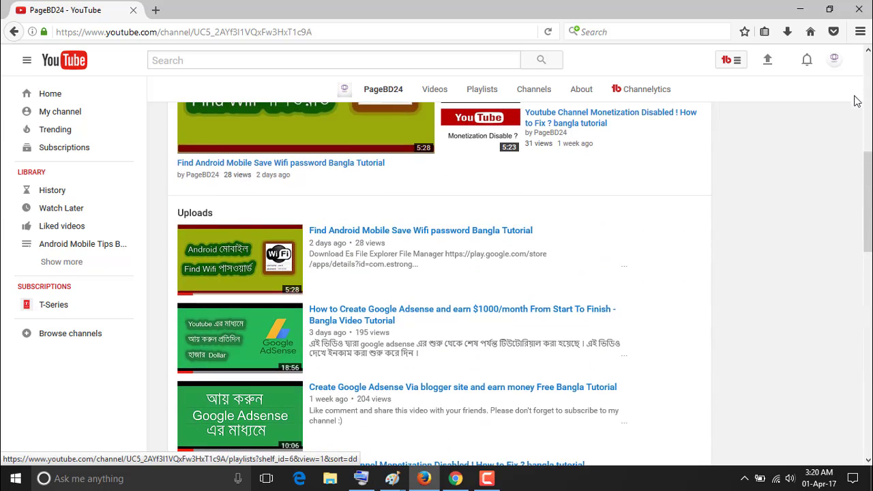
scroll(854, 89, down, 10)
scroll(860, 127, down, 3)
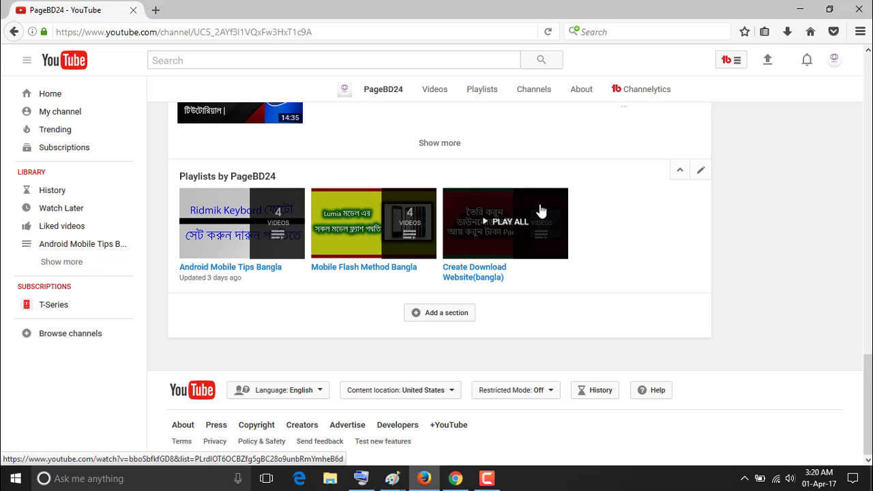
scroll(541, 208, up, 10)
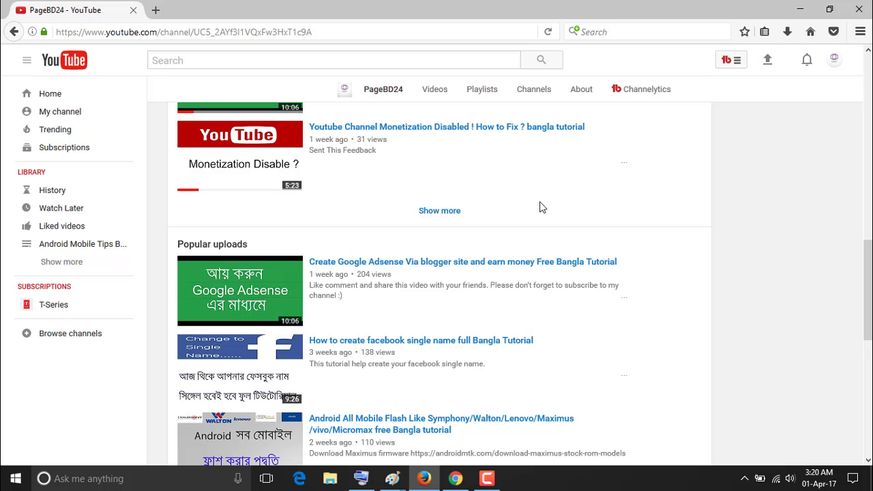
scroll(193, 162, up, 2)
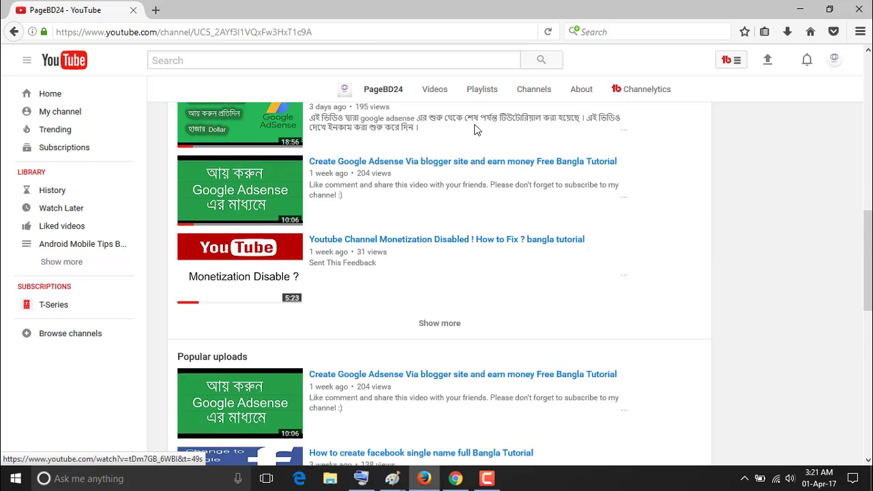
scroll(475, 134, down, 3)
scroll(476, 134, down, 5)
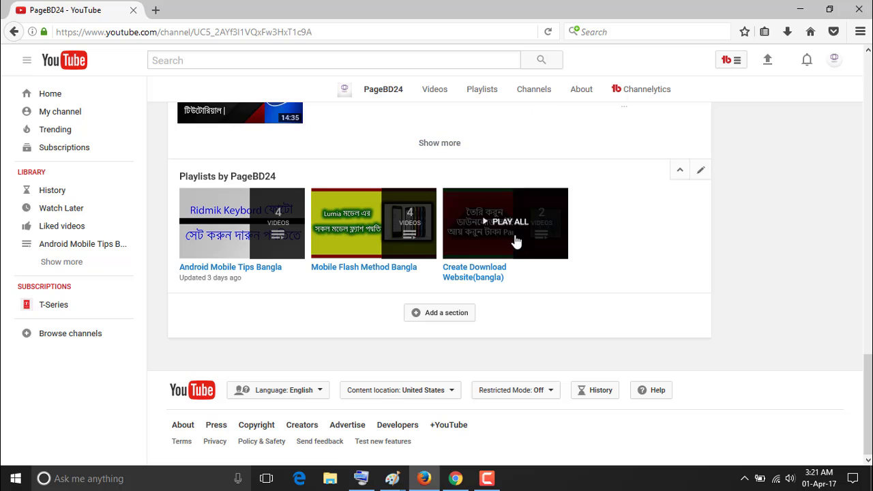
scroll(517, 235, up, 6)
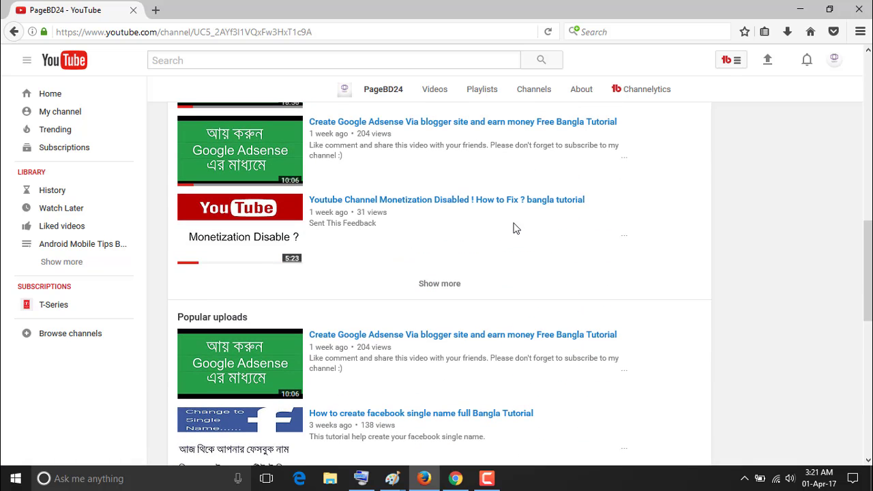
scroll(518, 230, up, 6)
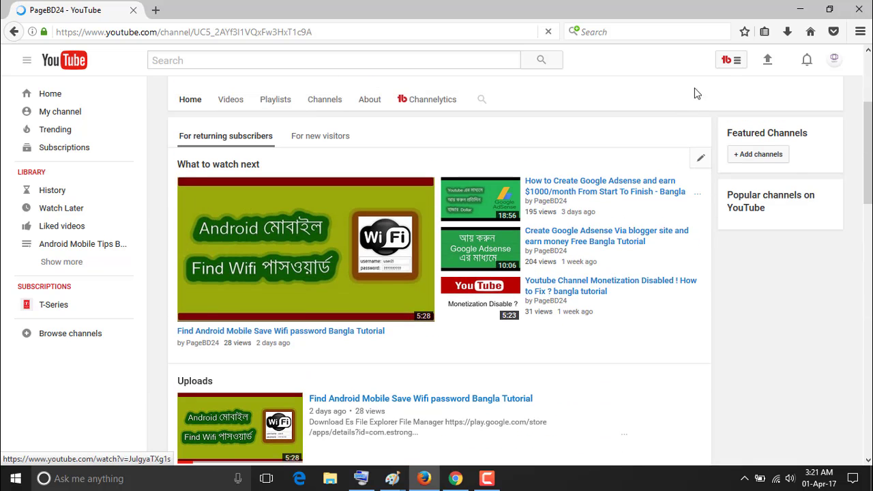
Open the channel's Featured content settings in Creator Studio
click(837, 60)
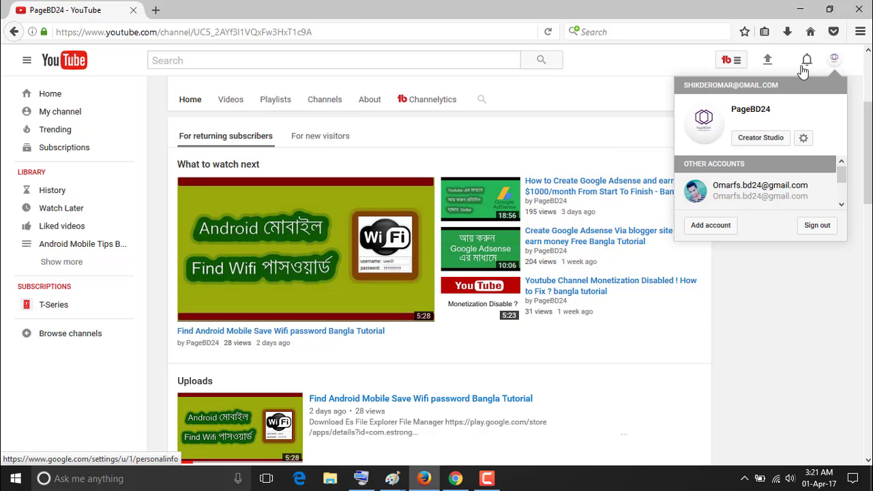
click(764, 139)
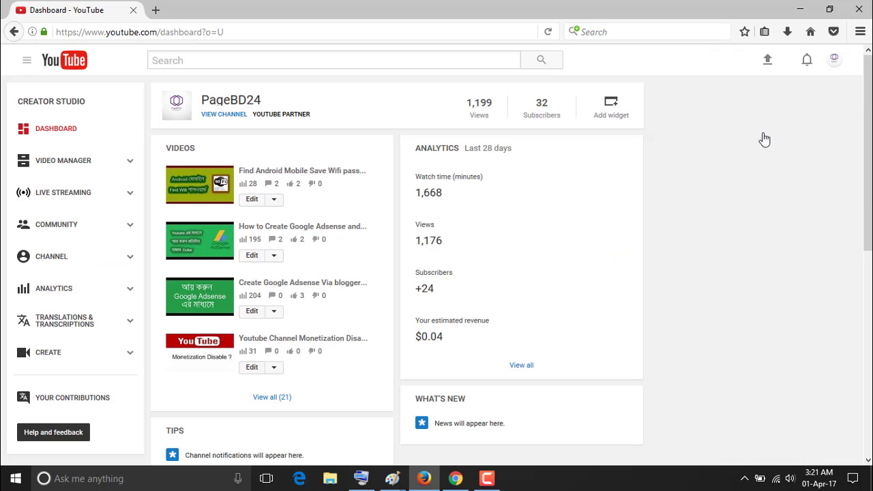
click(46, 266)
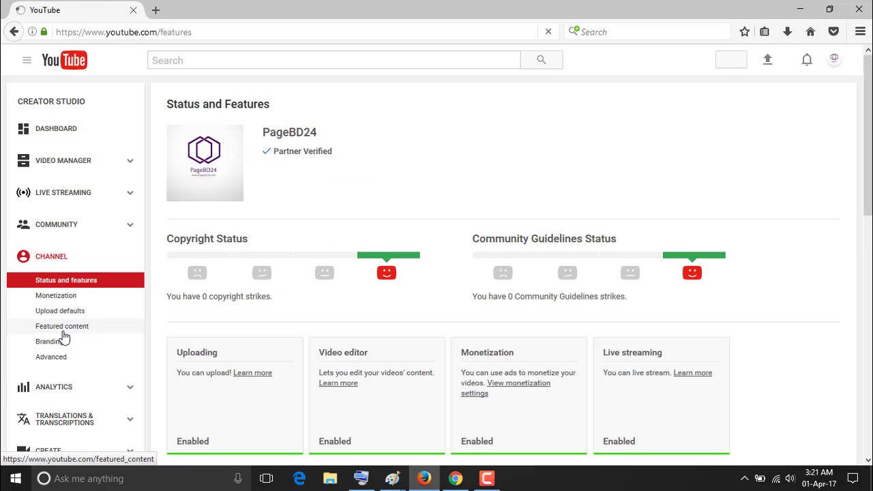
click(63, 332)
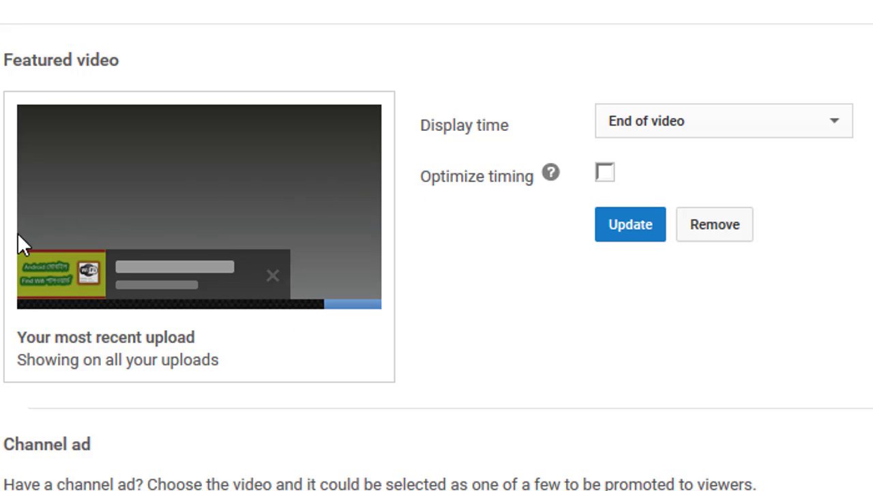
Remove the current featured video and start selecting new content to feature
click(680, 124)
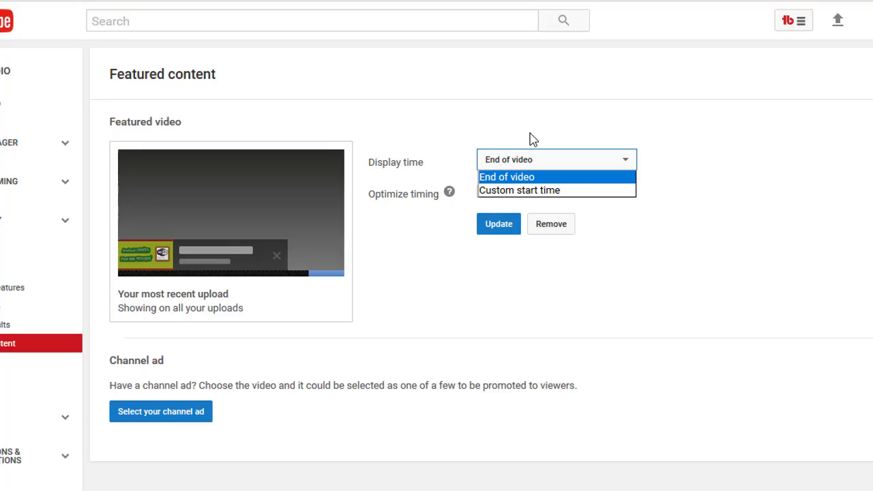
click(532, 138)
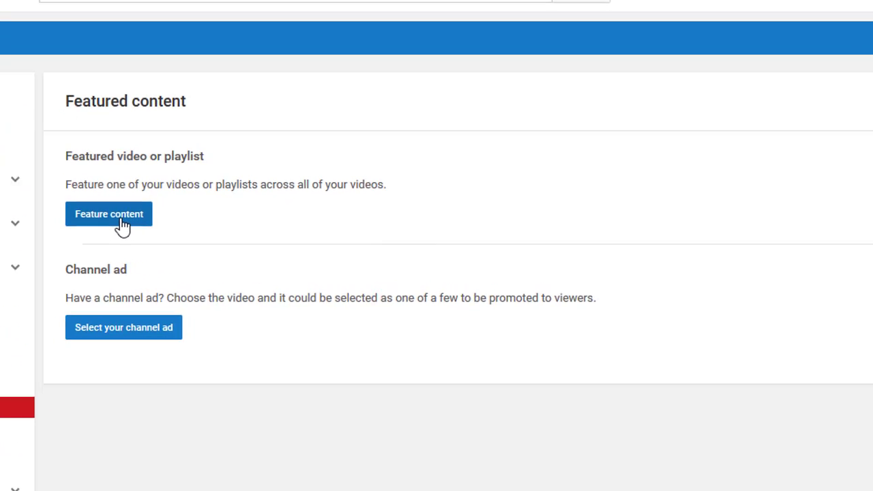
click(120, 224)
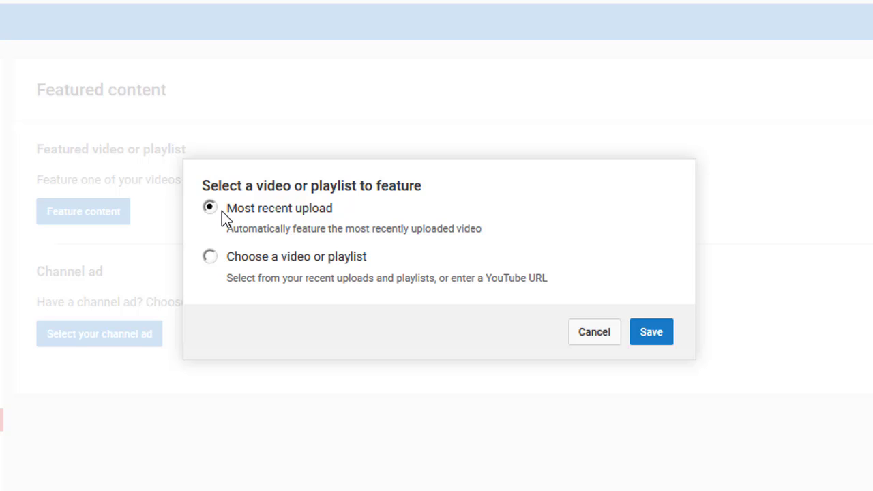
Browse the channel's uploads offered under the option to choose a video or playlist to feature
click(211, 259)
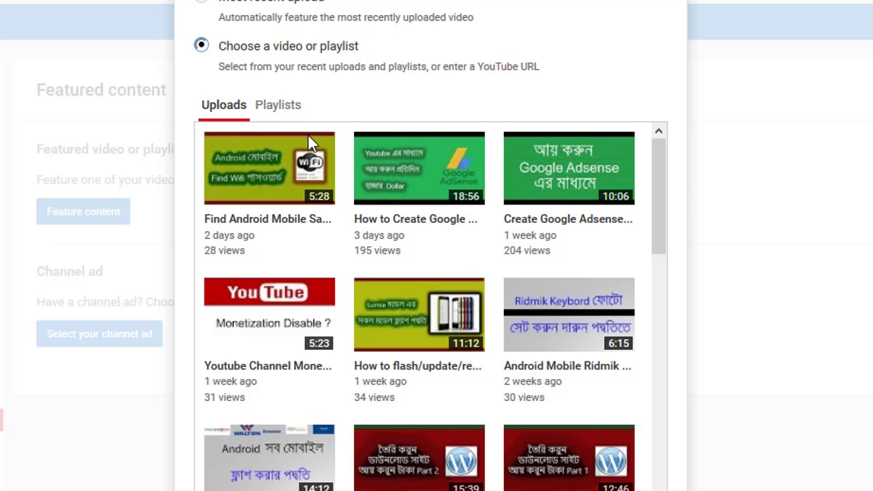
scroll(344, 162, down, 1)
scroll(504, 184, down, 8)
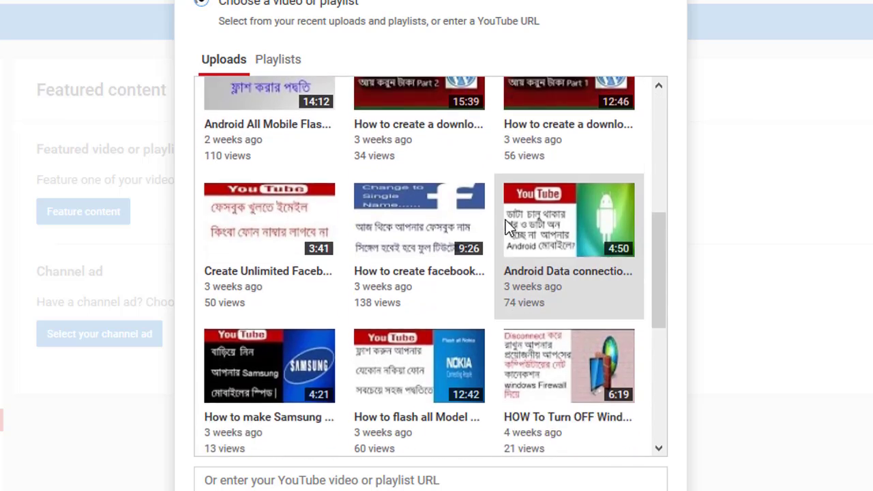
scroll(515, 277, up, 10)
scroll(289, 23, up, 1)
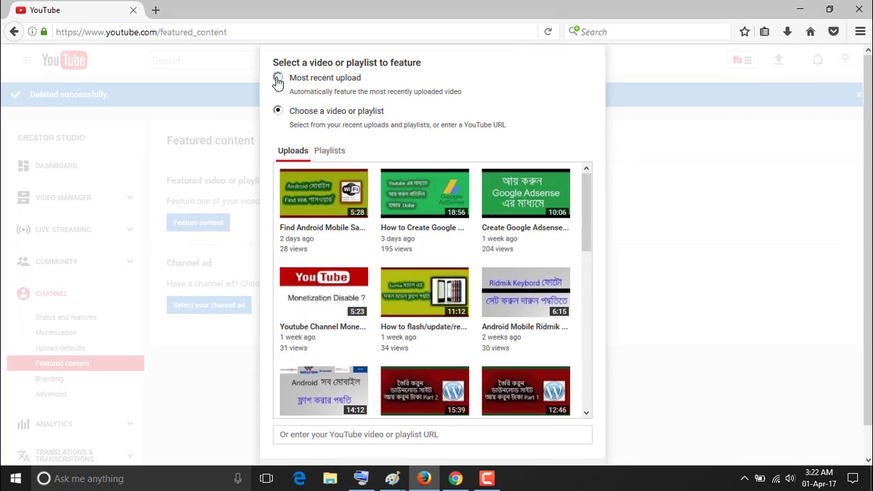
Feature the most recent upload and update it with Optimize timing turned off
click(213, 4)
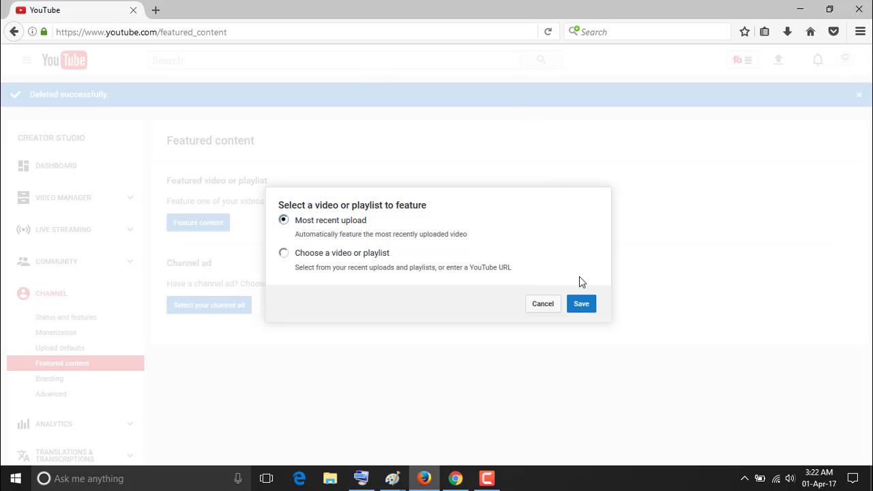
click(579, 304)
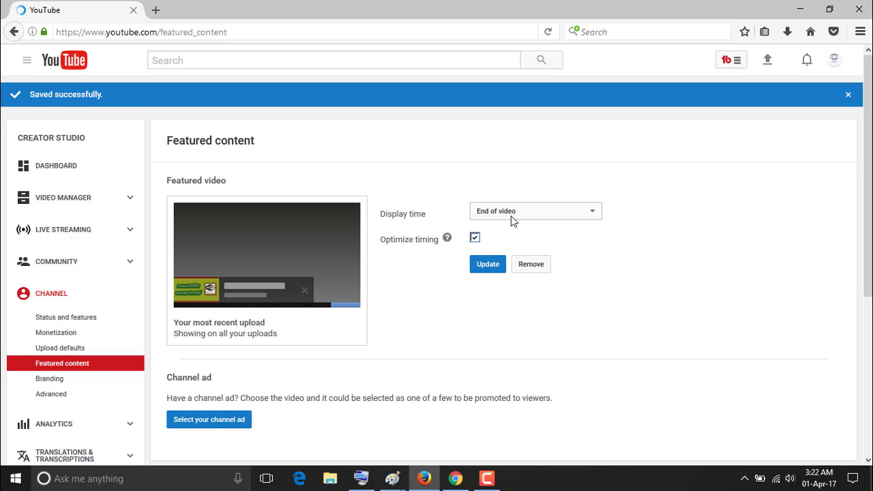
click(475, 240)
click(481, 268)
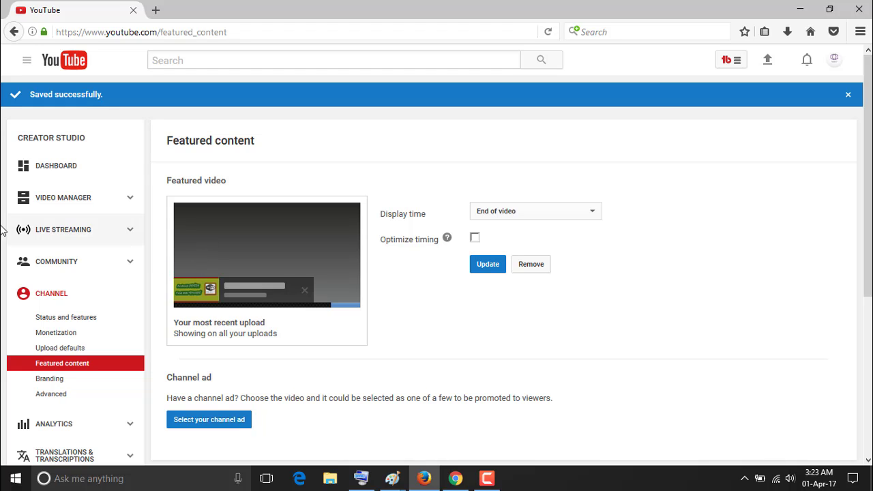
click(156, 9)
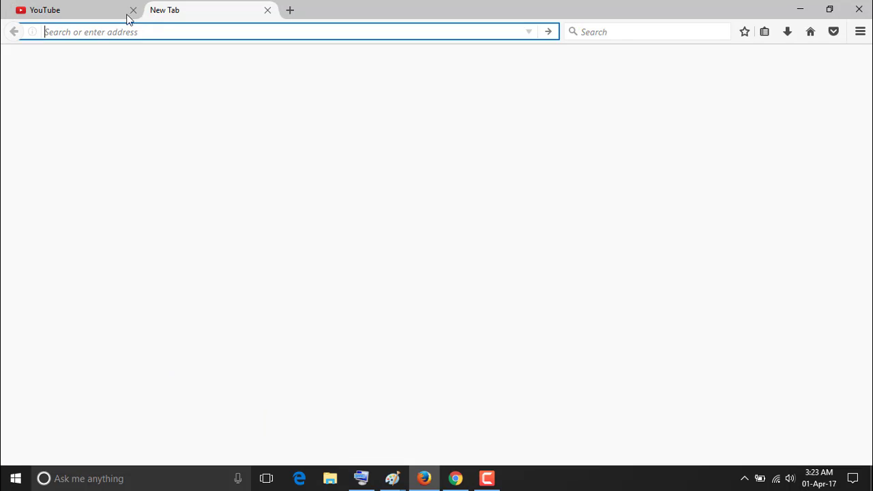
click(127, 13)
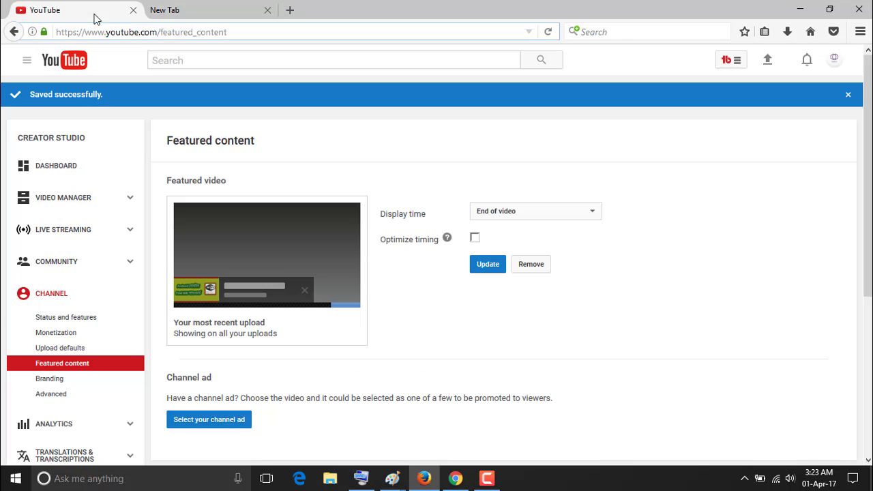
click(169, 11)
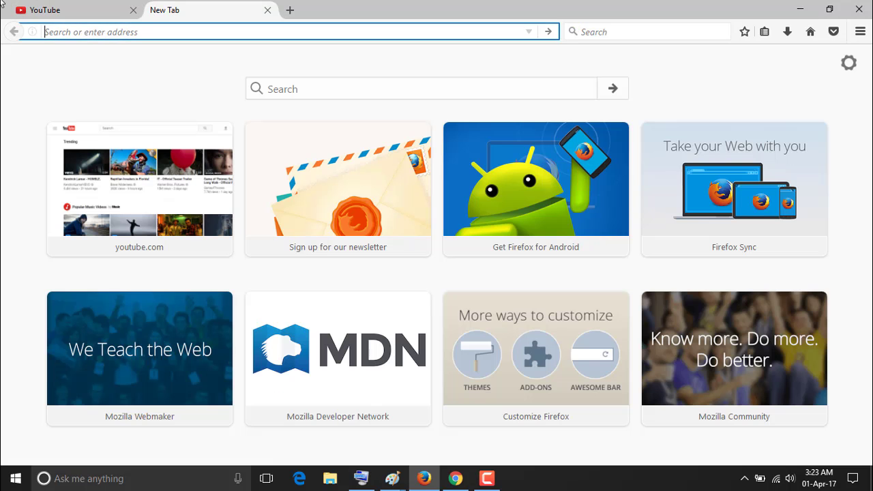
click(67, 9)
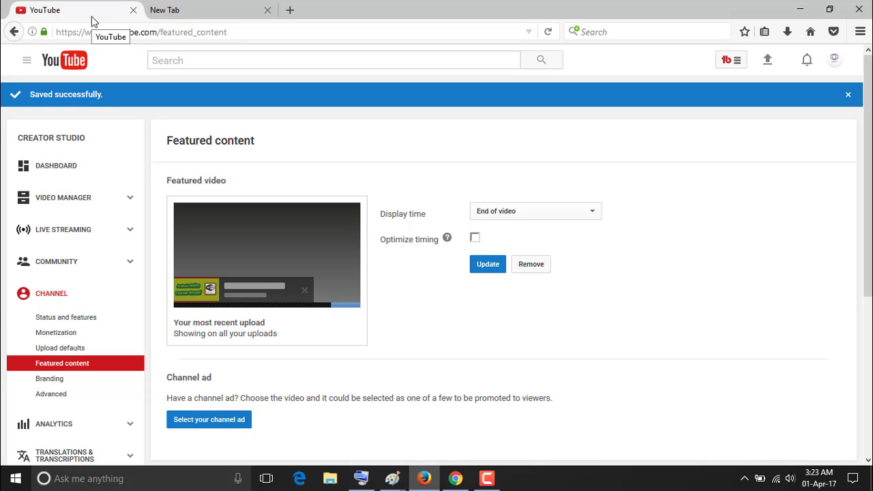
Open the End screen & Annotations editor for the video "Find Android Mobile Save Wifi password Bangla Tutorial" from the Video Manager
click(50, 197)
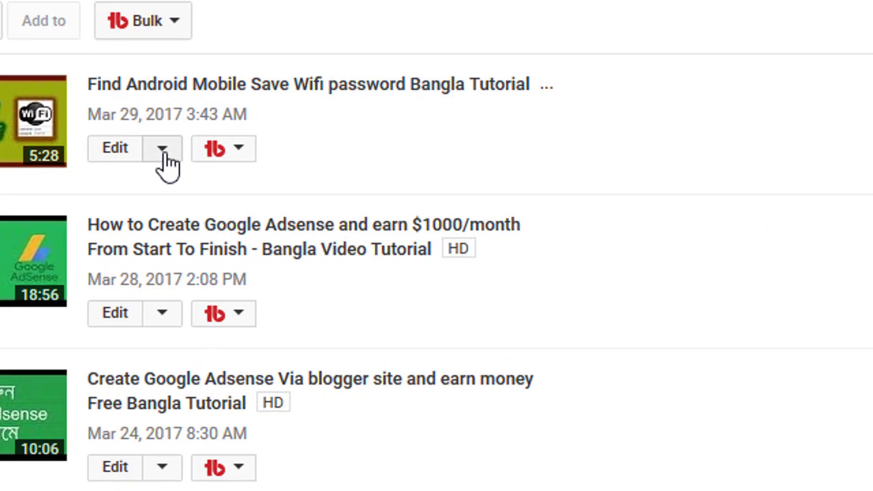
click(164, 155)
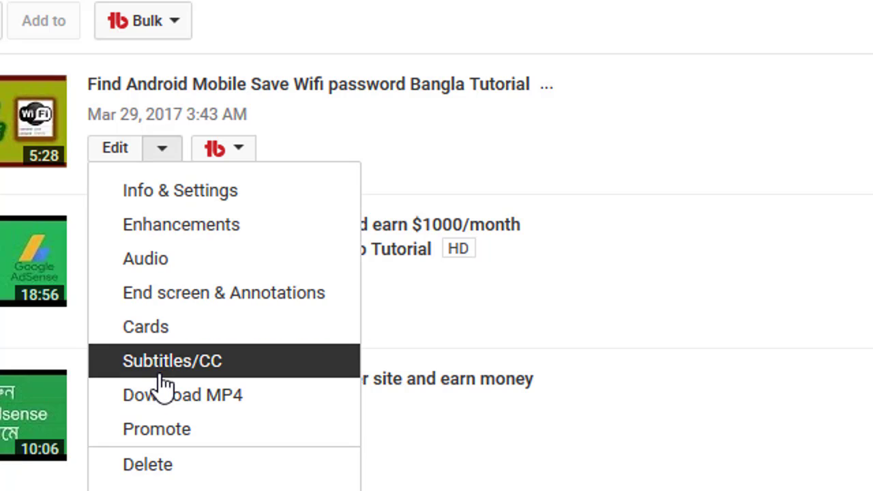
click(200, 300)
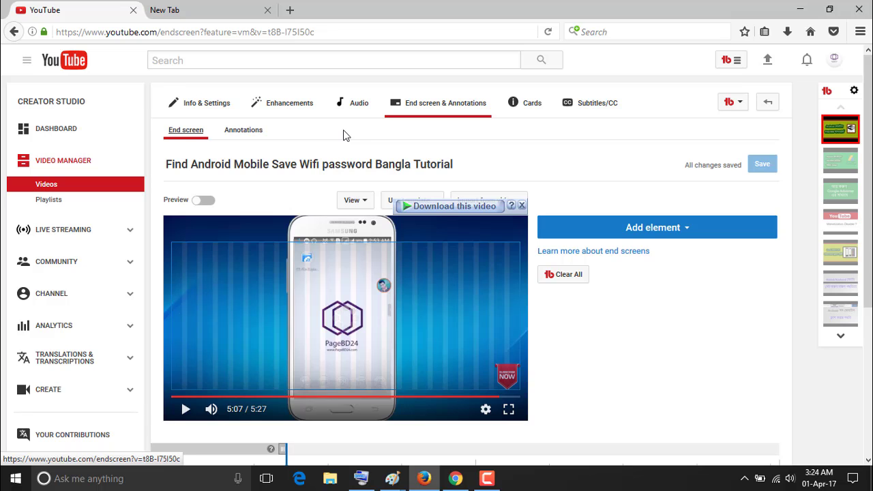
Add a Most recent upload video element to the end screen and place it in the lower-left part of the video frame
click(687, 234)
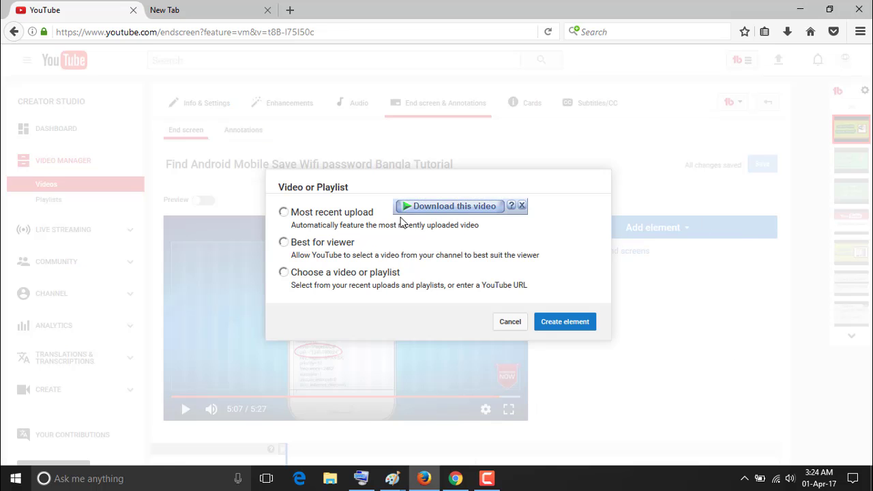
click(283, 213)
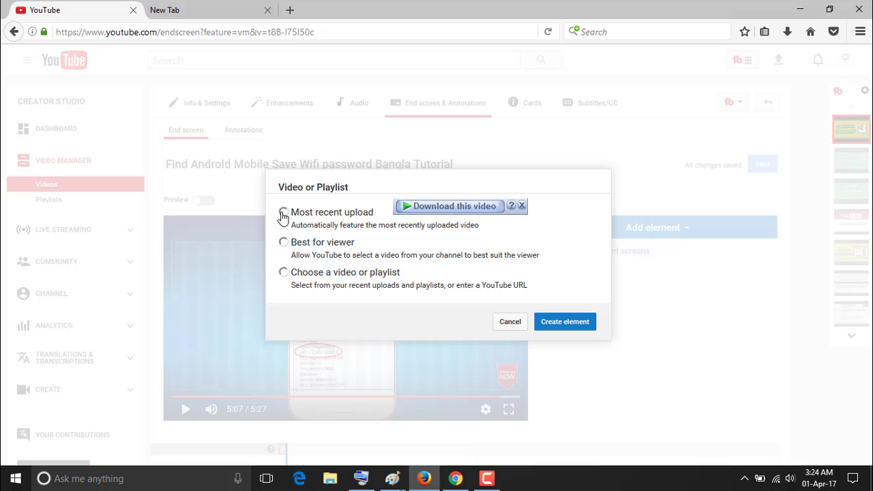
click(577, 325)
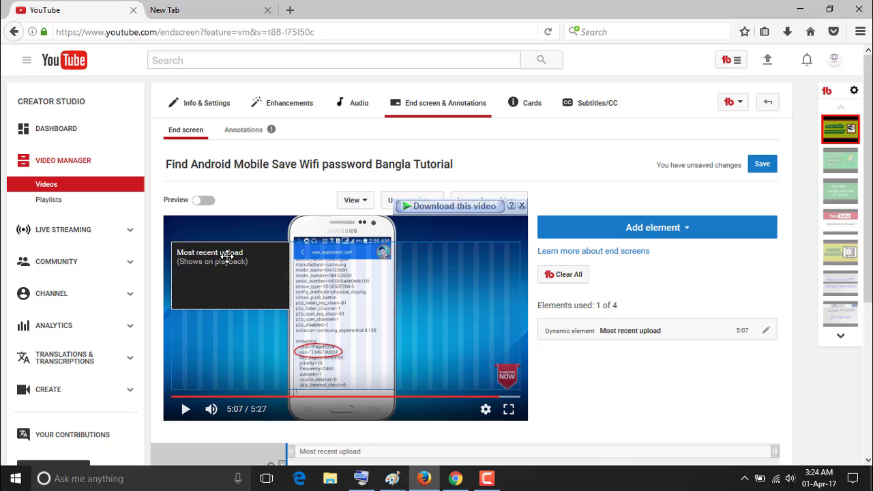
drag(225, 258, 218, 315)
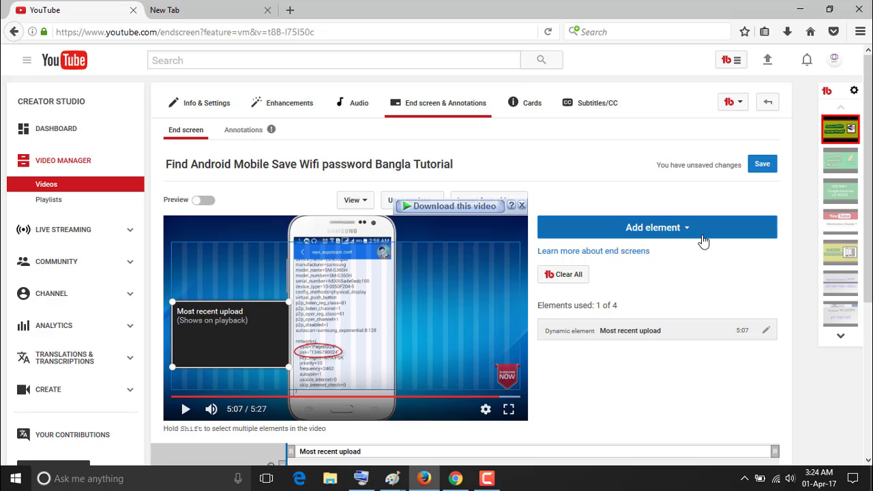
Add a Best for viewer video element and place it on the right side of the frame, opposite the Most recent upload element
click(686, 230)
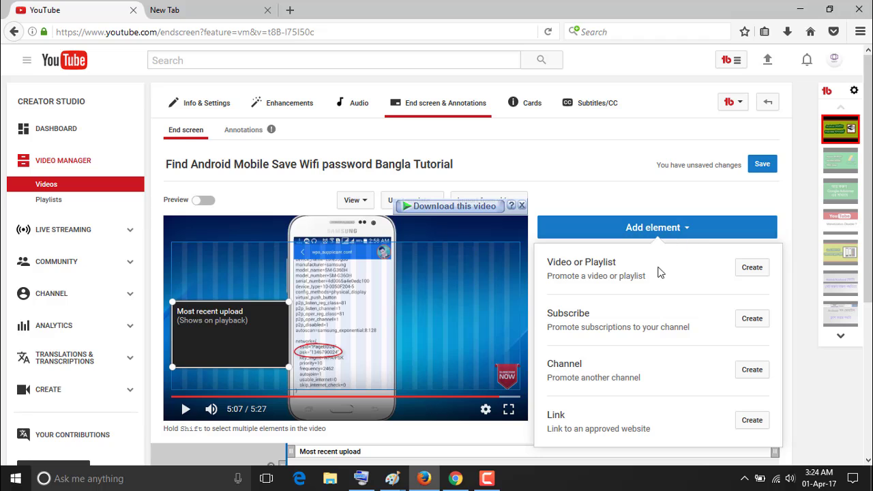
click(747, 268)
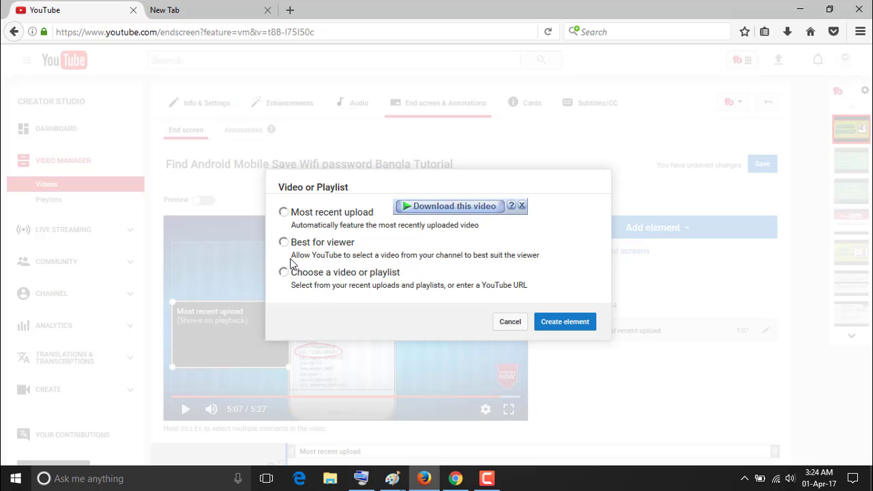
click(284, 246)
click(577, 326)
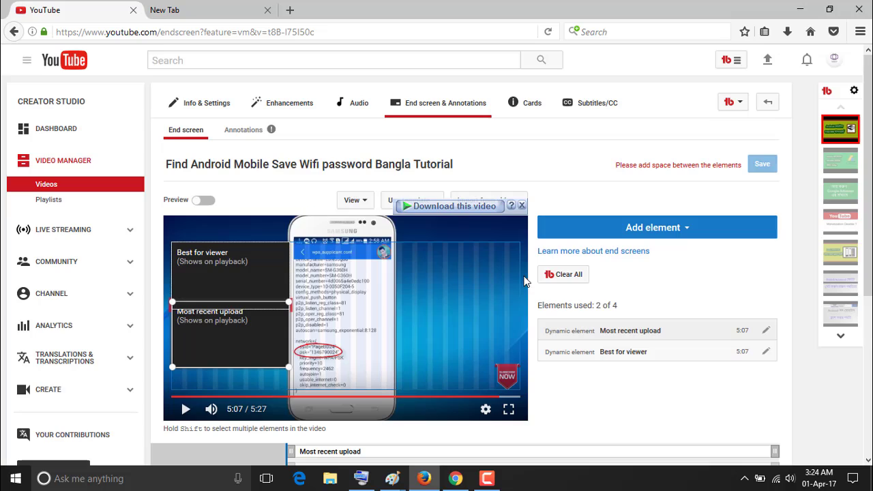
drag(211, 258, 450, 321)
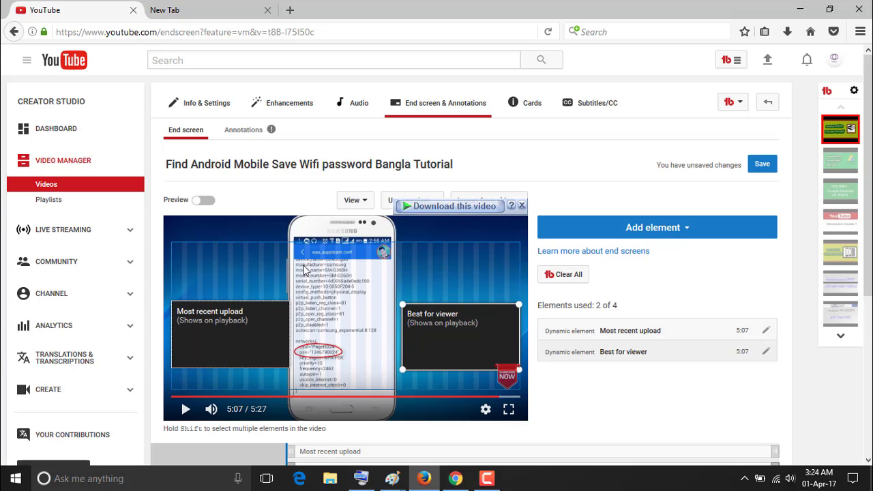
click(246, 324)
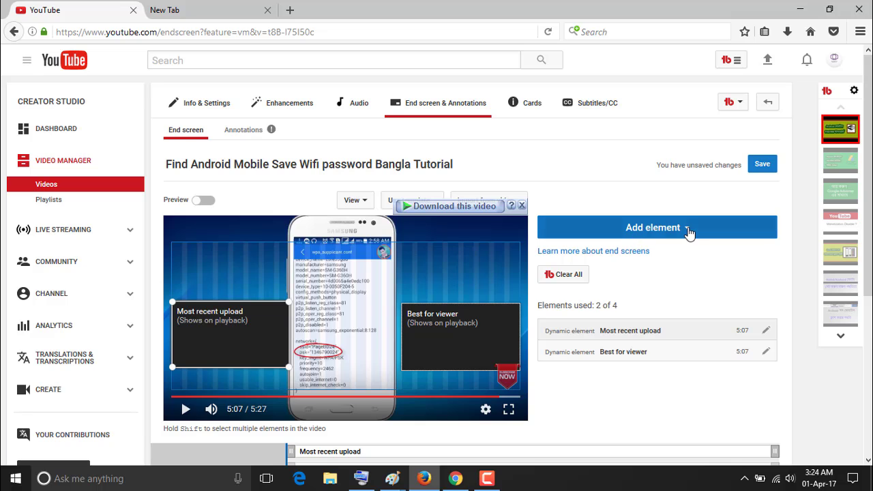
Add a Subscribe element for the channel and shift it slightly right above the Most recent upload element
click(686, 231)
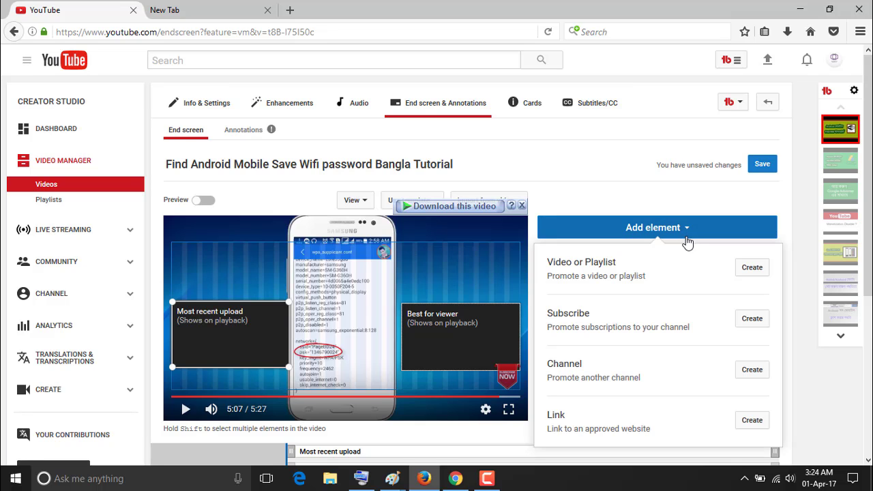
click(750, 322)
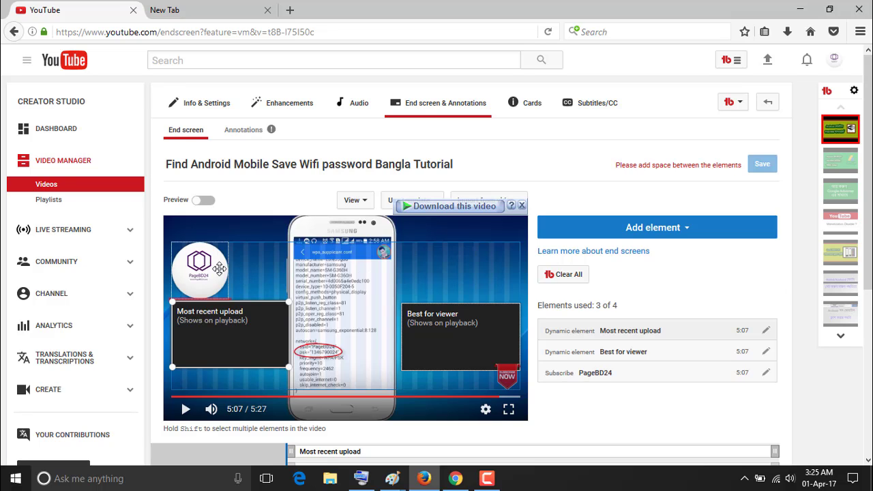
mouse_move(211, 266)
mouse_down()
mouse_move(243, 261)
mouse_move(219, 262)
mouse_up()
Lower the Most recent upload and Best for viewer elements to the frame's bottom edge to clear the Subscribe element, and save the end screen
drag(238, 321, 234, 343)
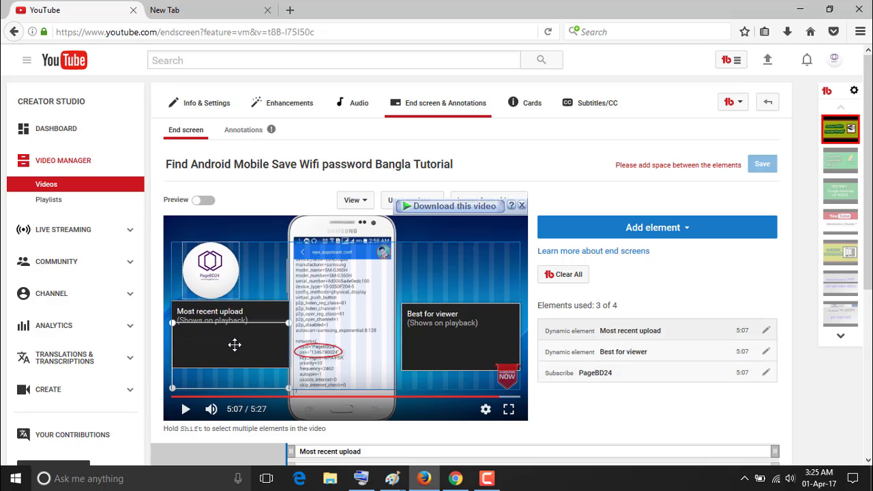
click(493, 332)
drag(493, 332, 494, 338)
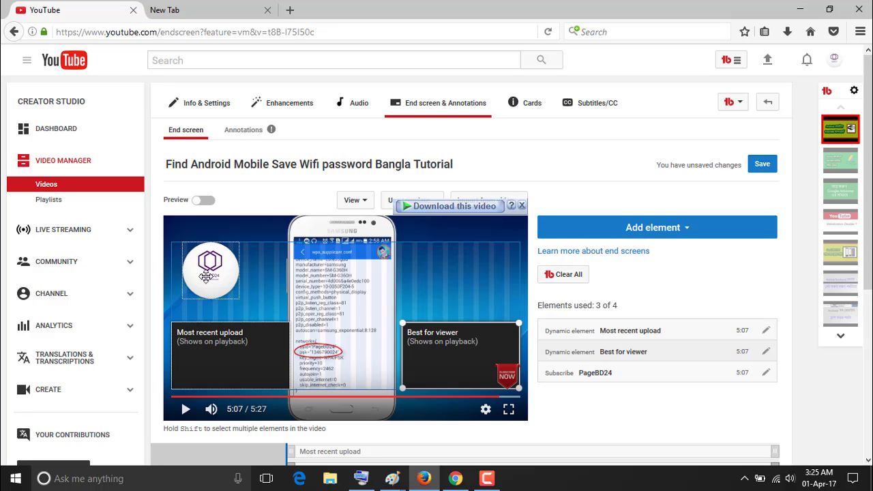
click(756, 169)
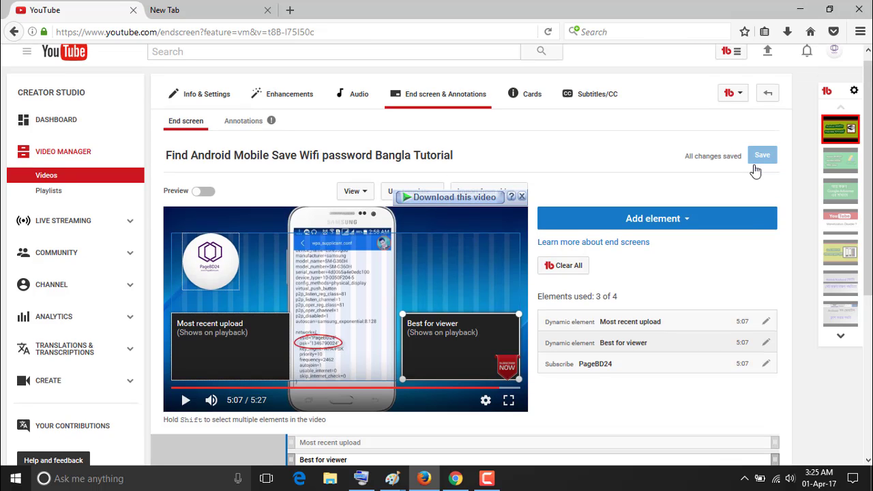
Open the channel page in the second browser tab and start playing "Find Android Mobile Save Wifi password Bangla Tutorial"
click(235, 9)
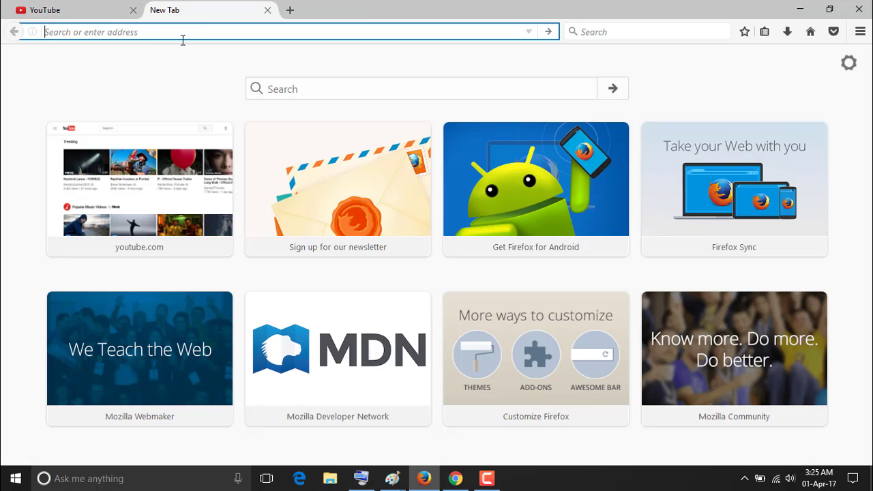
click(140, 157)
click(87, 12)
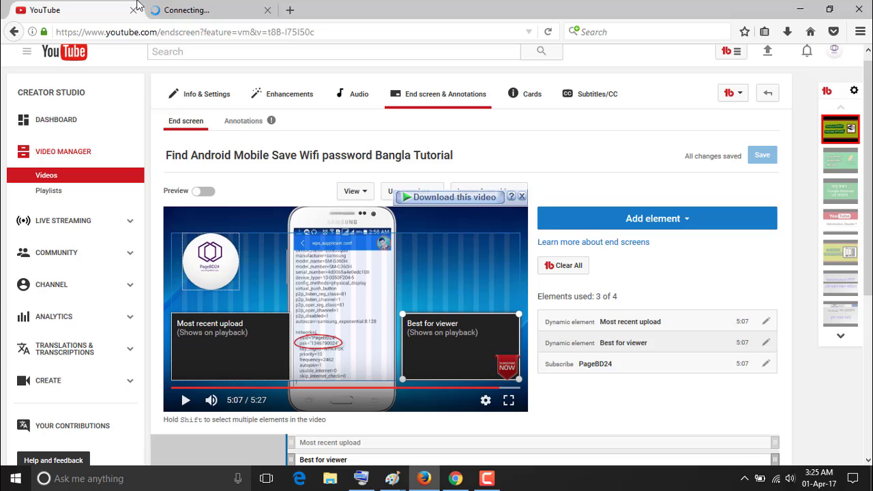
click(179, 7)
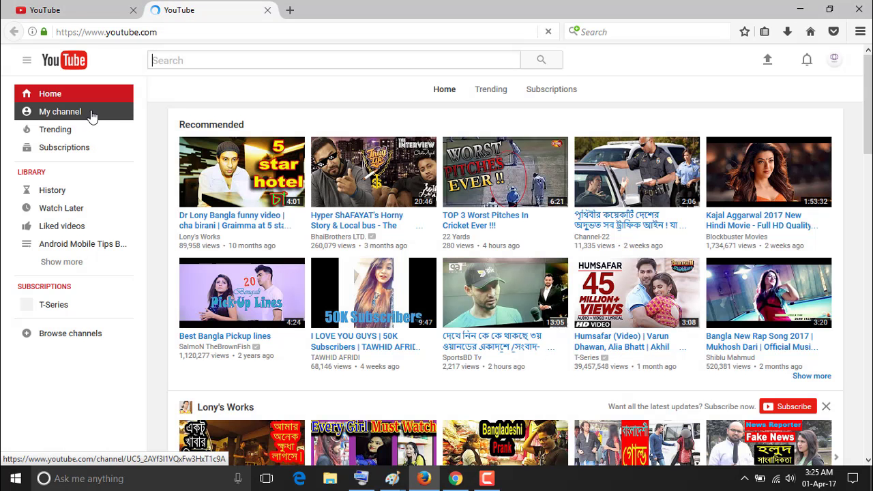
click(88, 115)
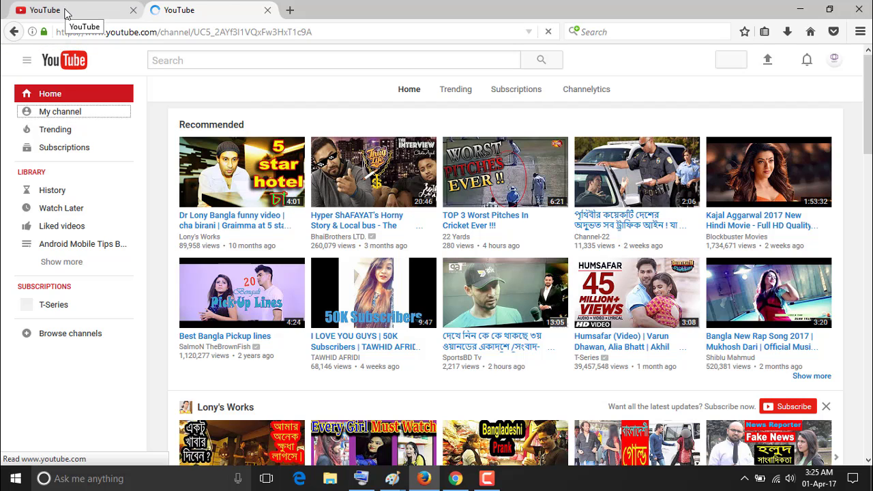
scroll(324, 253, down, 4)
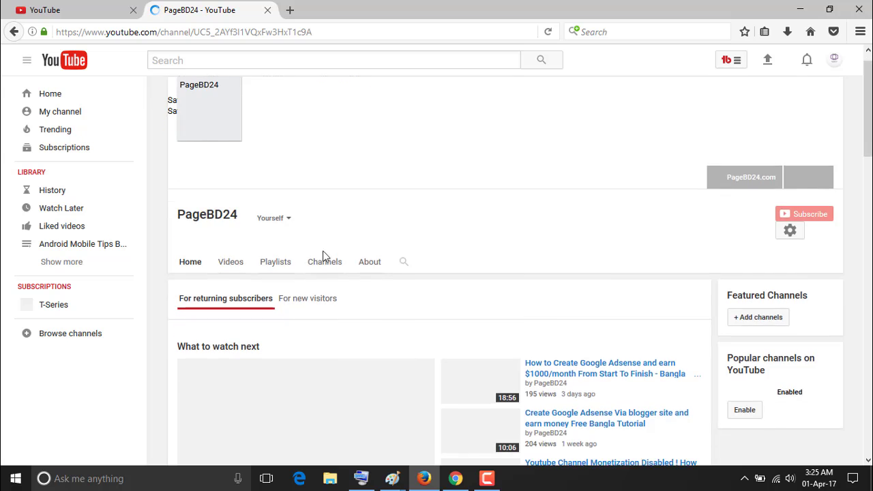
scroll(346, 278, down, 3)
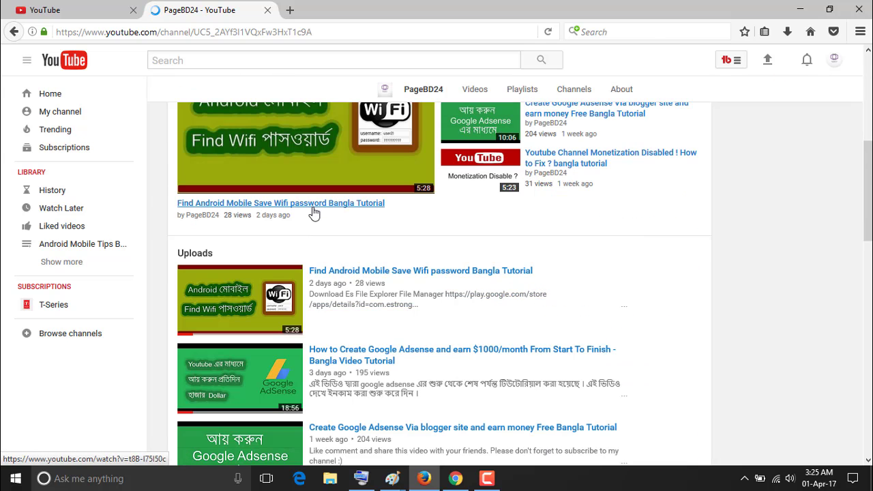
click(312, 206)
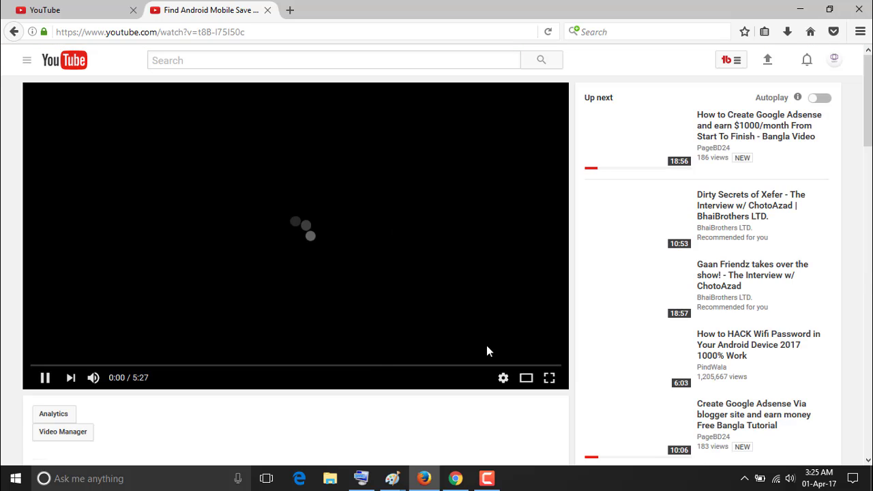
Mute the video and skip to its last seconds to check the end screen during playback
click(93, 377)
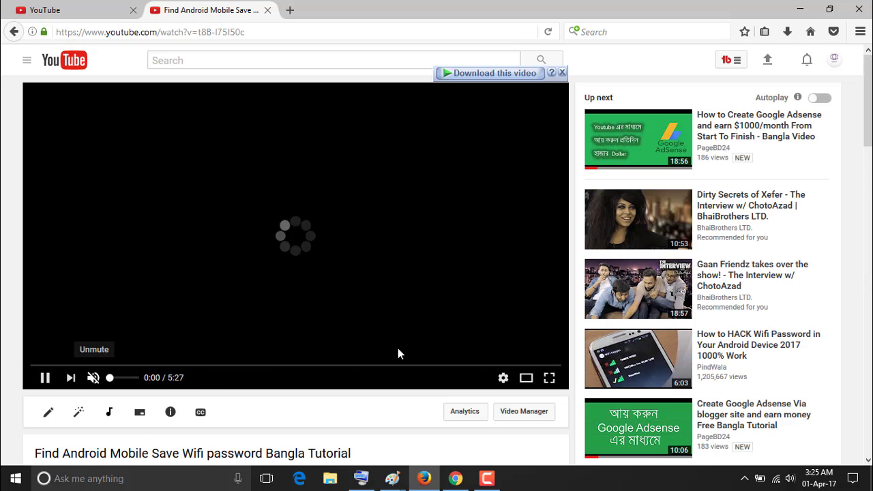
click(539, 366)
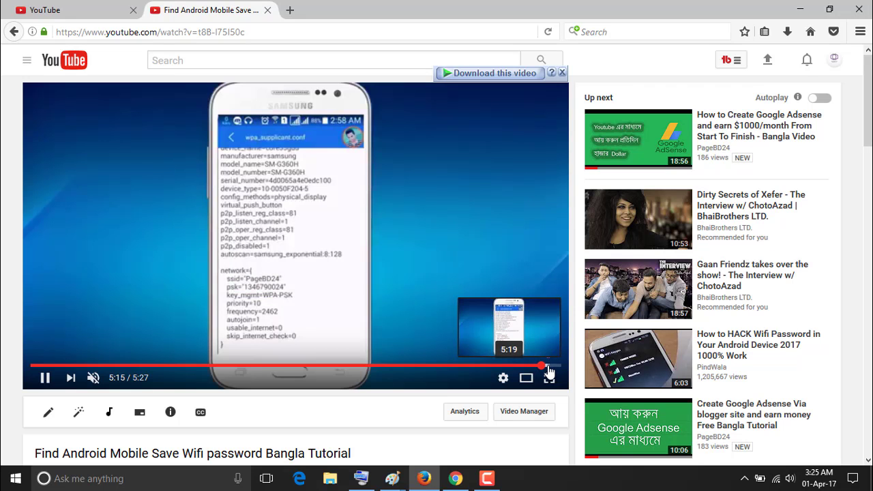
click(550, 369)
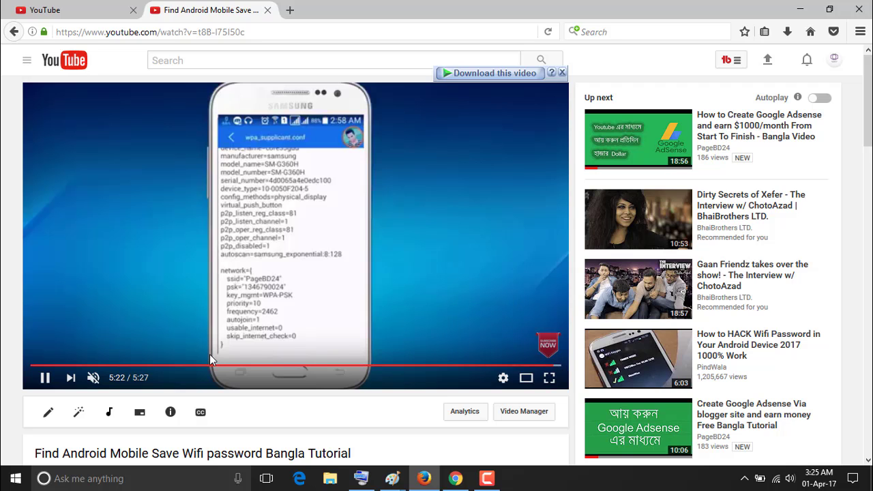
click(550, 366)
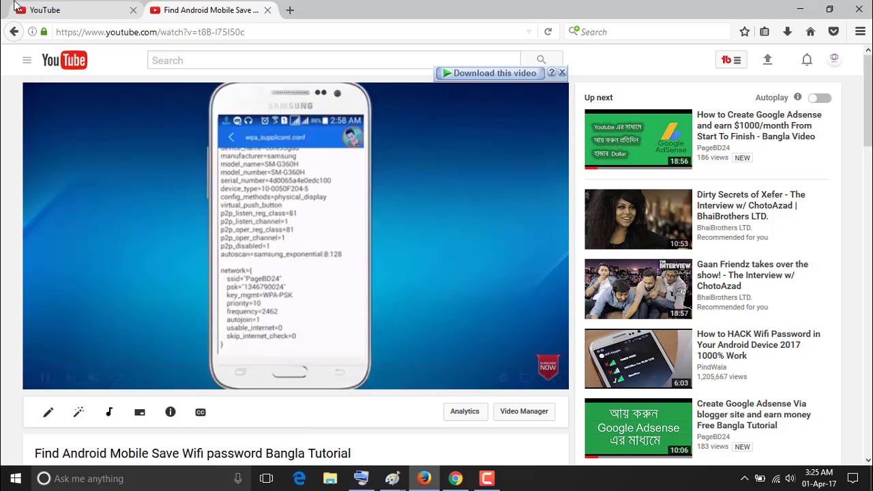
Compare the saved end screen in the editor with the video's playback page
click(45, 9)
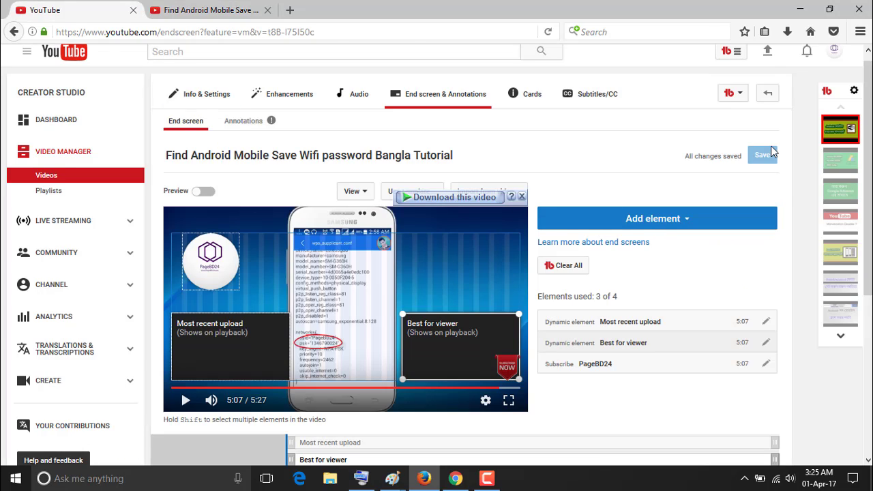
click(213, 16)
click(53, 13)
click(170, 8)
click(58, 7)
click(168, 4)
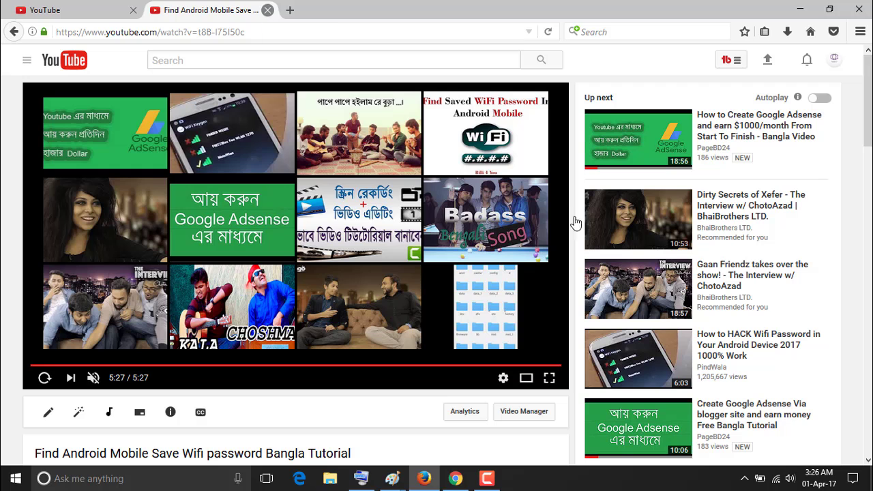
Examine the end screen of "Create Google Adsense Via blogger site and earn money Free Bangla Tutorial" near 9:50, and return to the end screen editor
scroll(576, 225, down, 4)
click(707, 272)
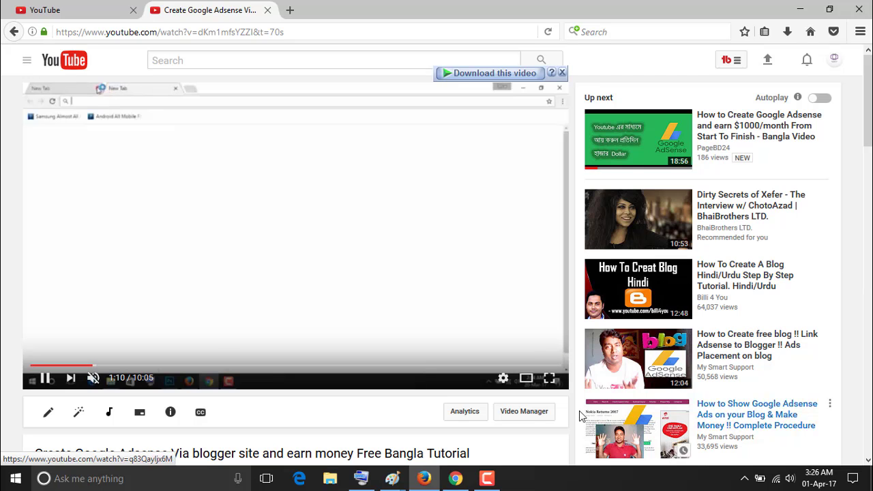
click(544, 366)
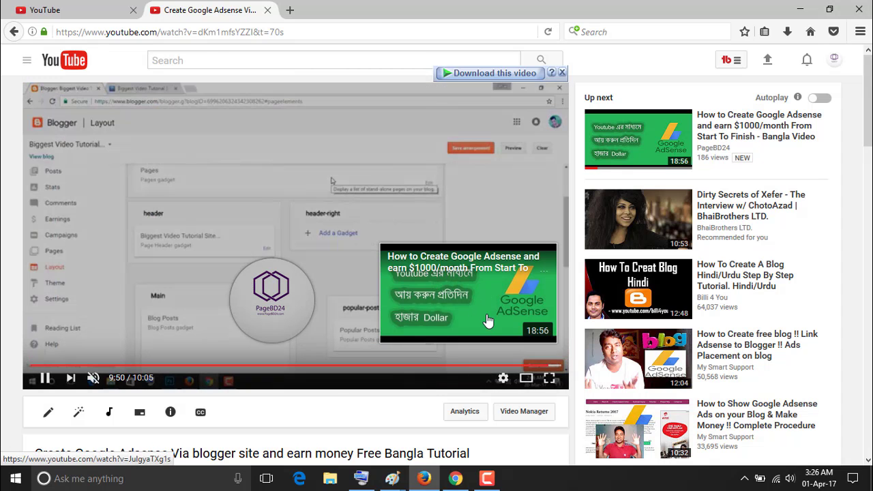
mouse_move(380, 322)
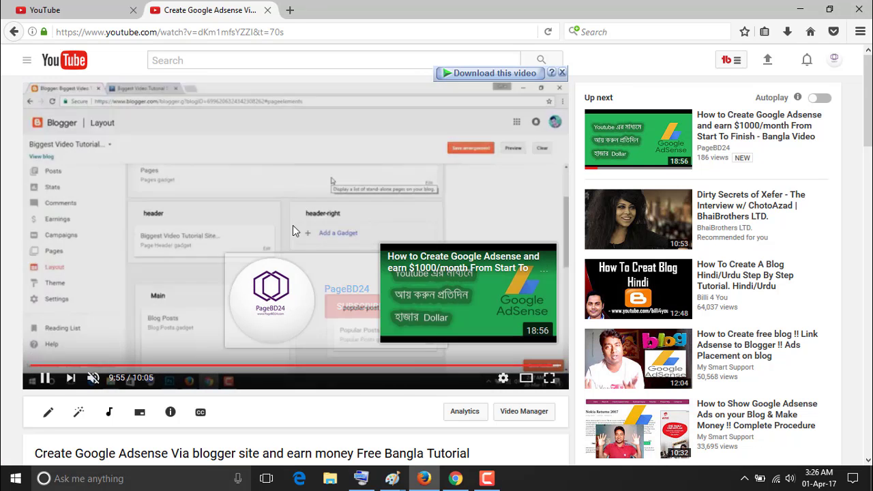
mouse_move(283, 294)
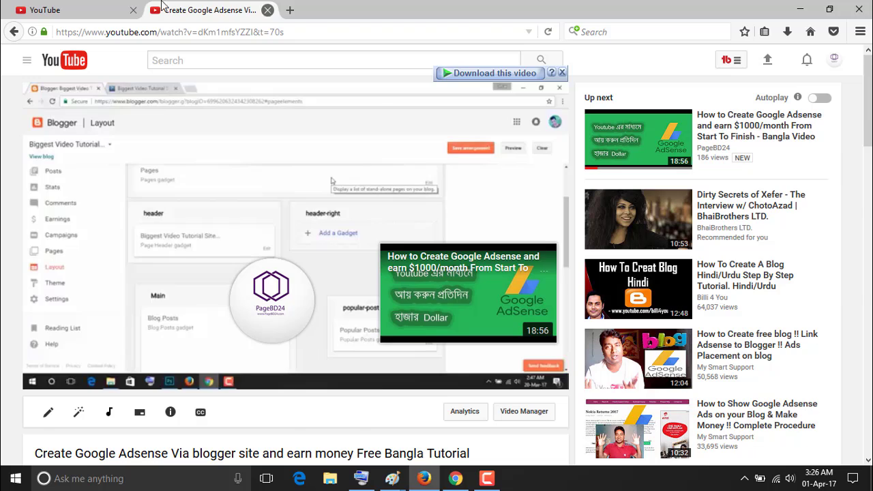
click(267, 9)
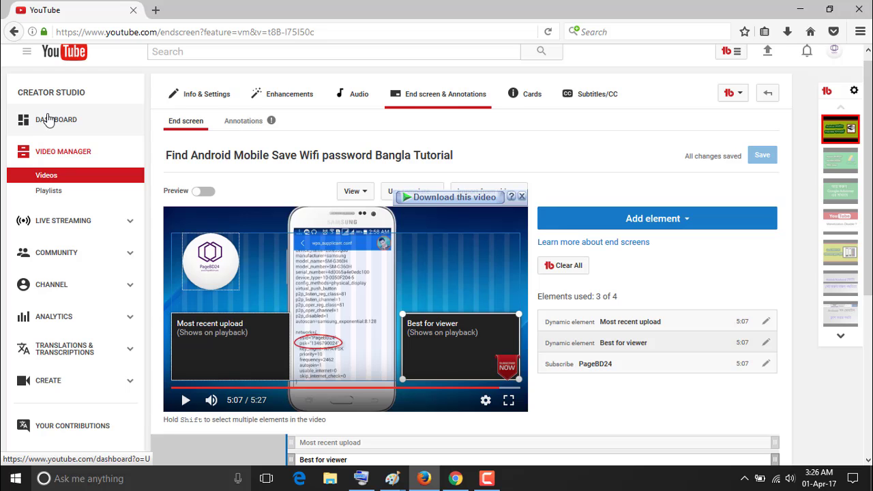
scroll(65, 102, up, 1)
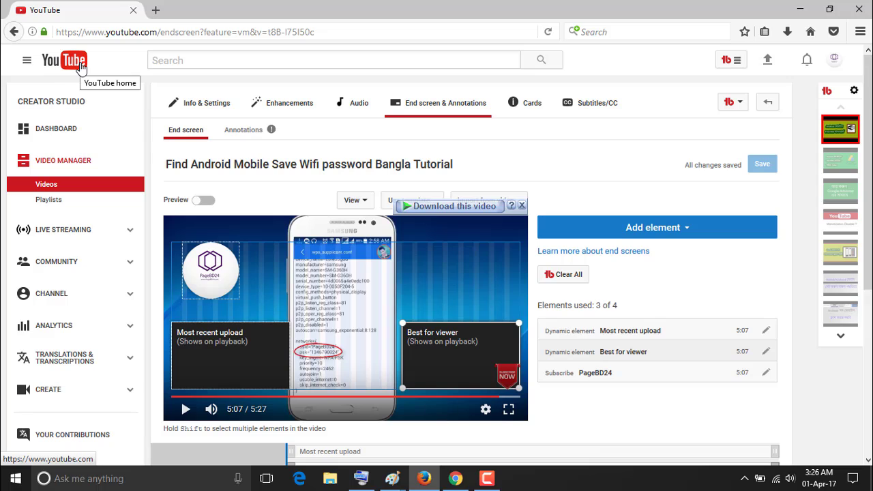